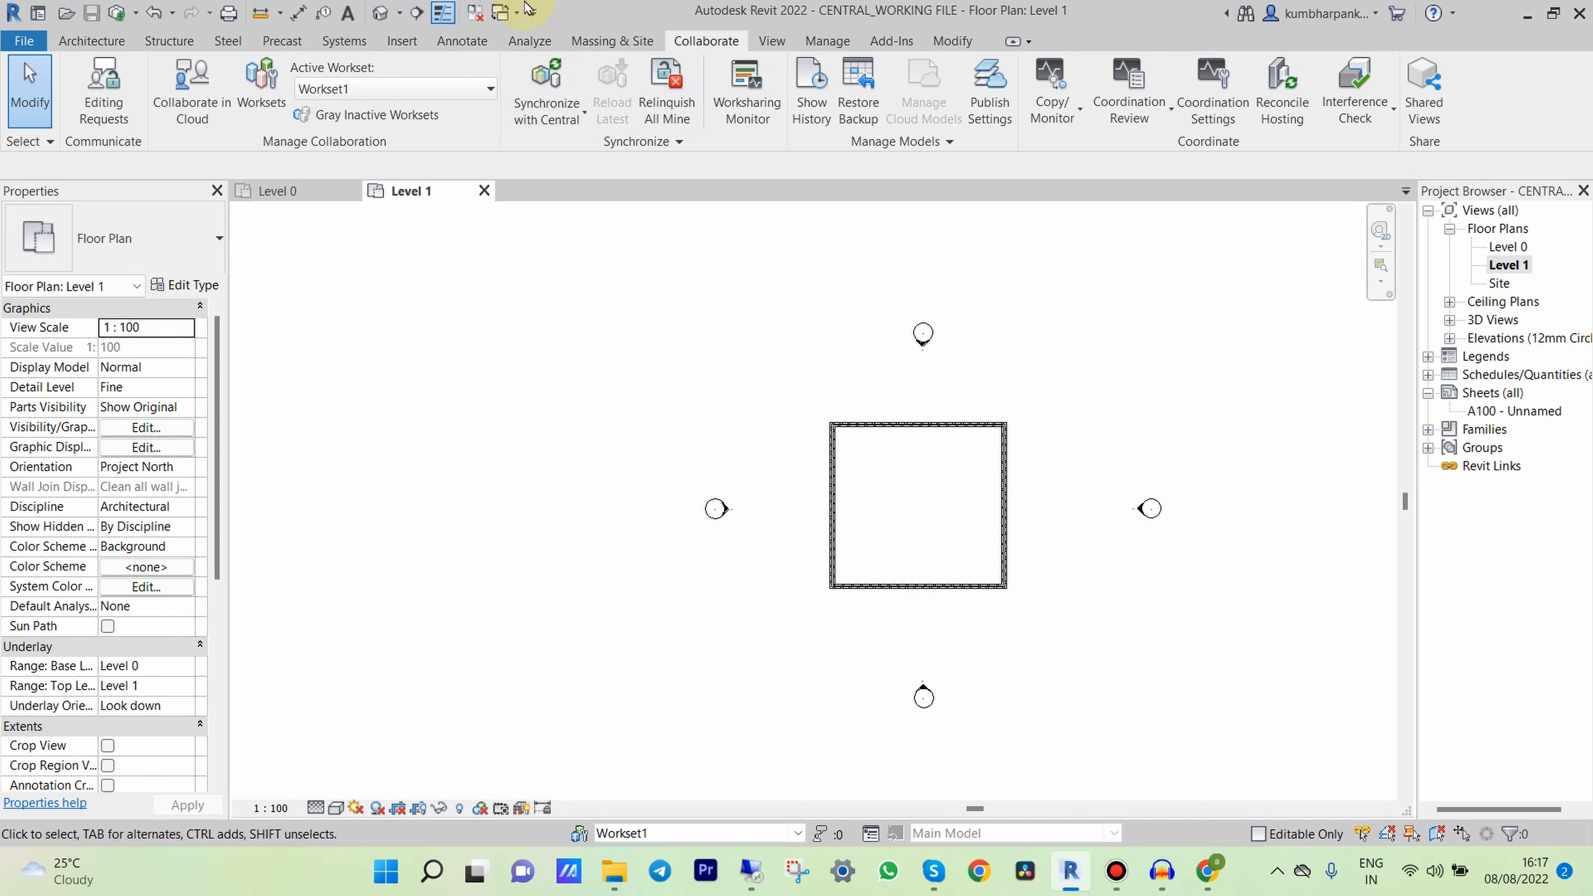
- Create a new project from the Architectural Template
left_click(28, 40)
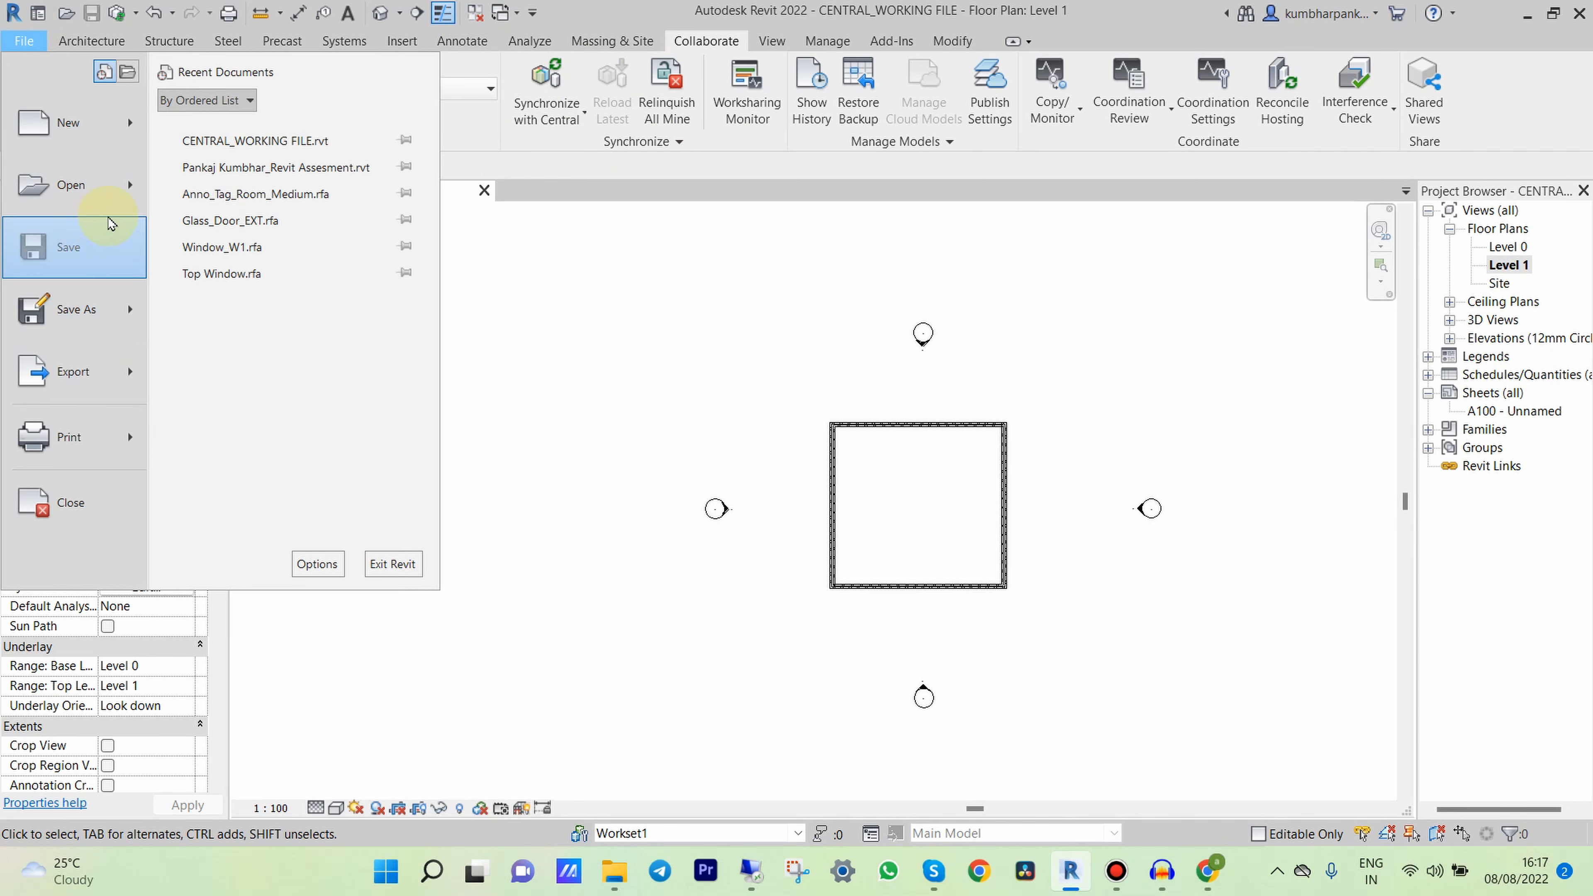
mouse_move(132, 119)
left_click(210, 126)
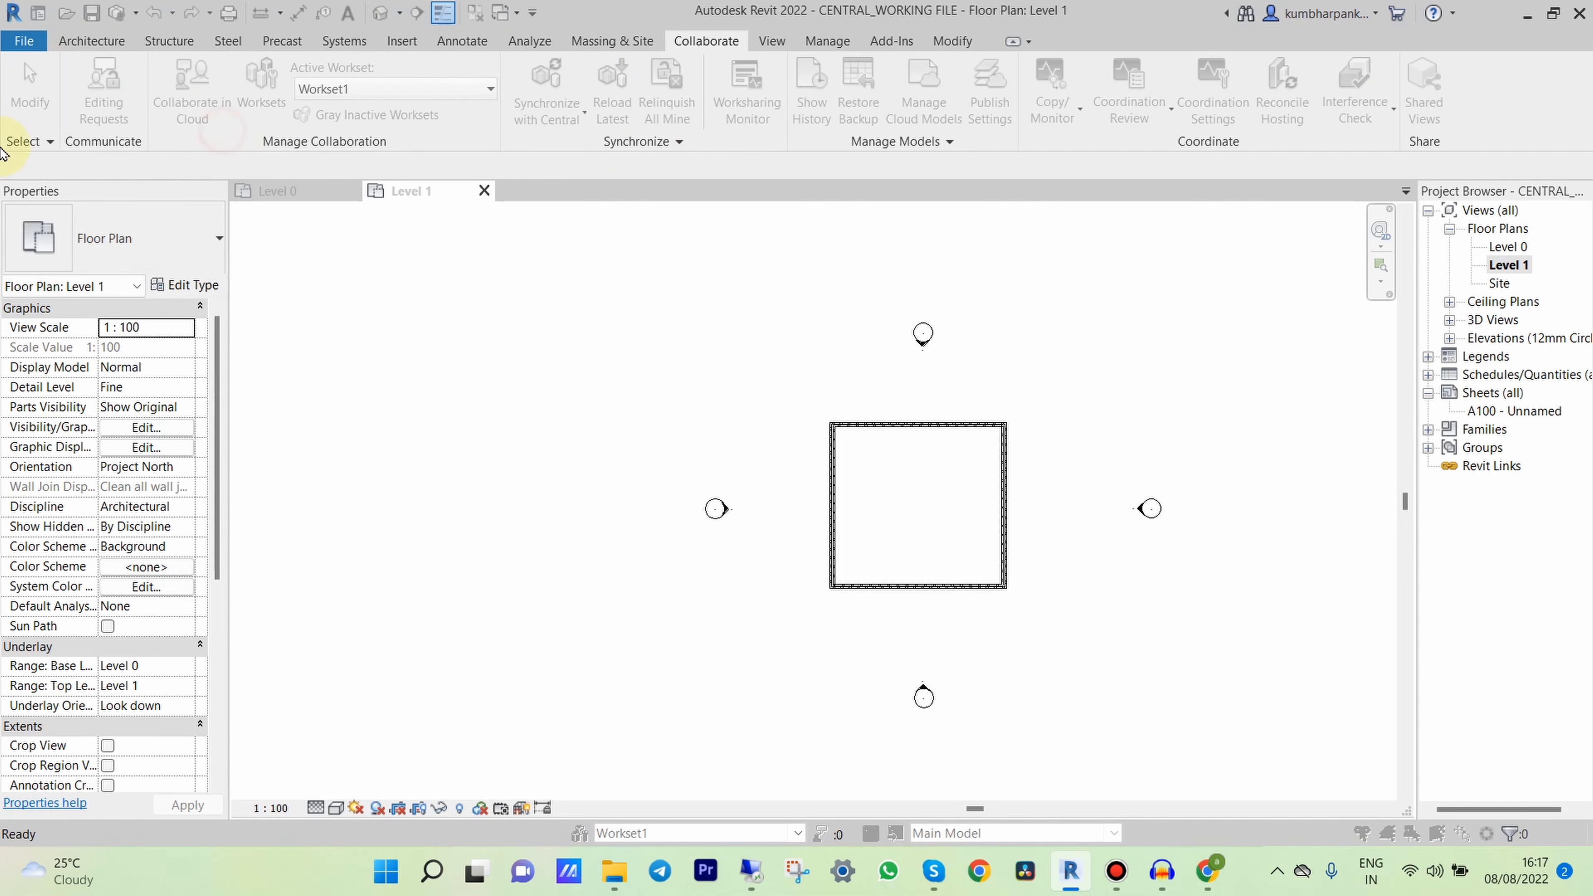
left_click(653, 395)
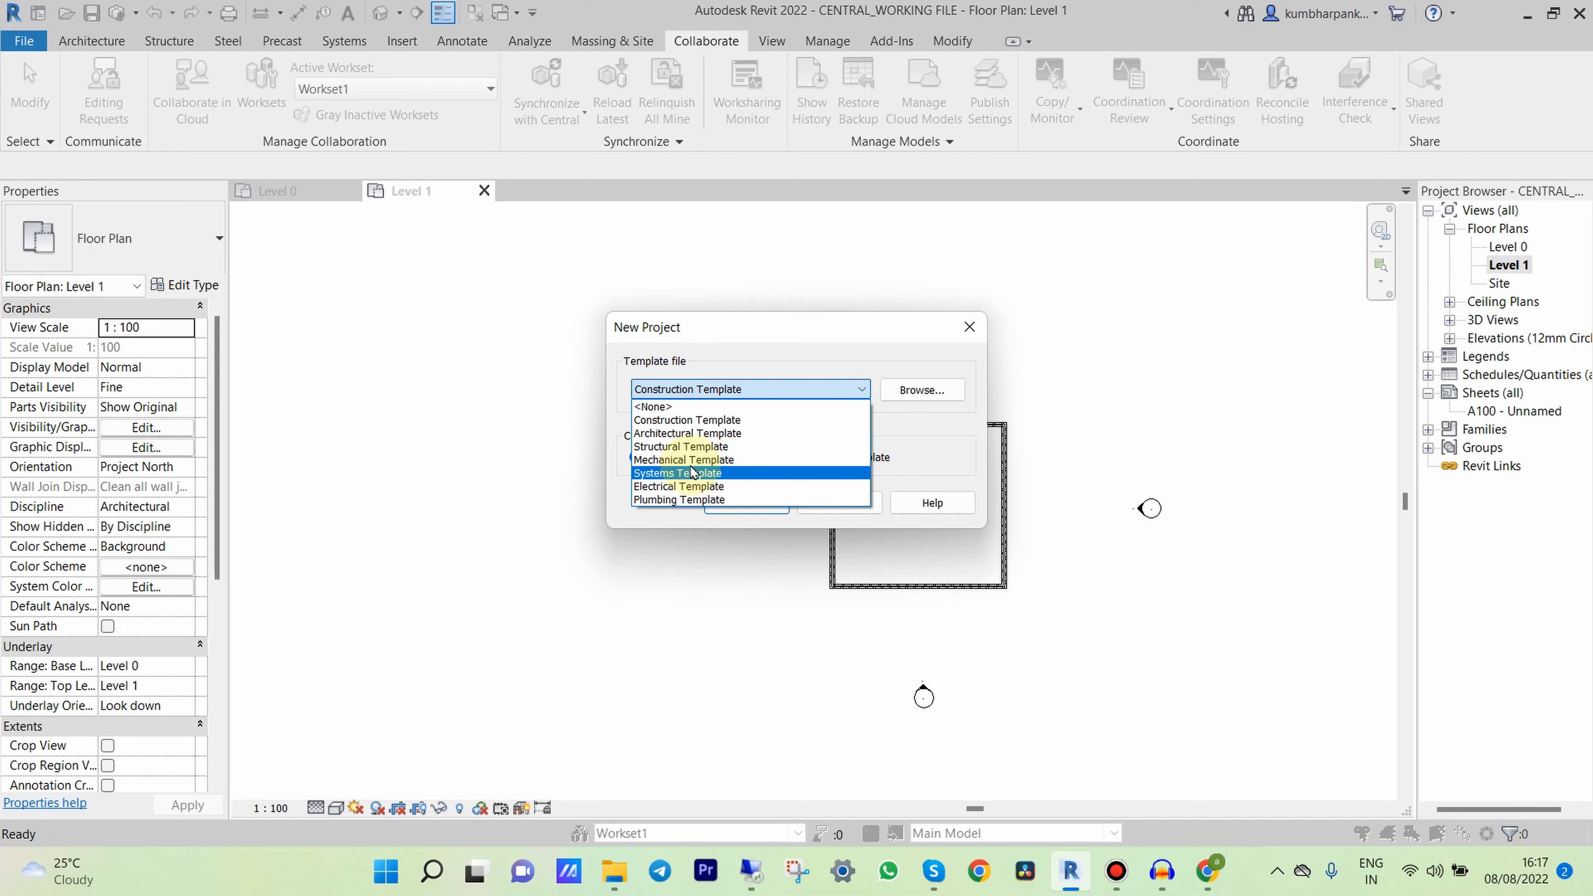
left_click(687, 433)
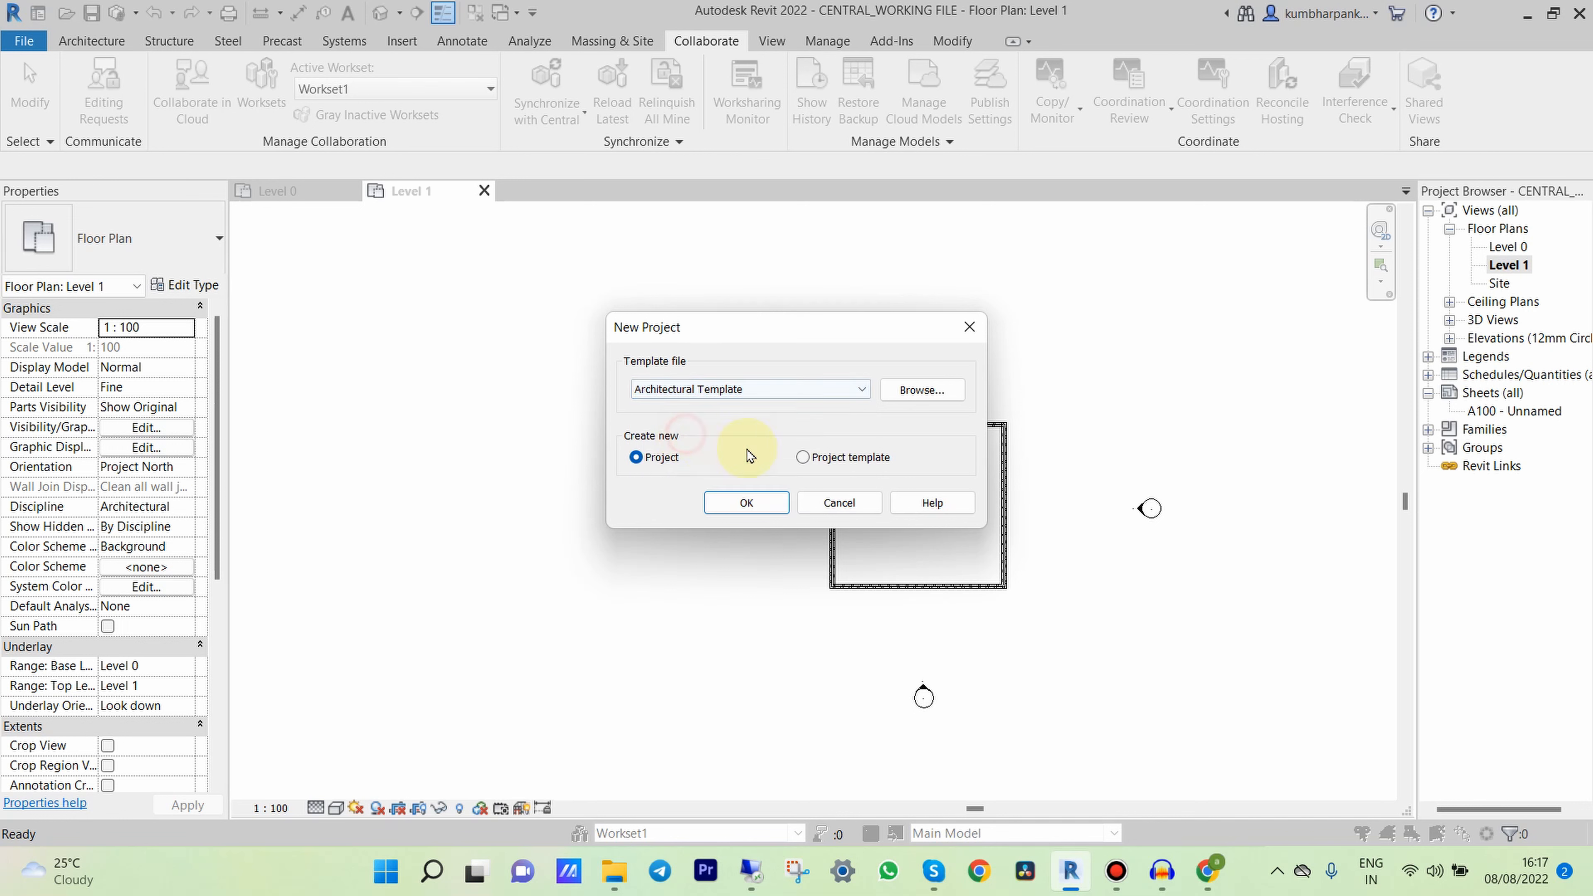
left_click(746, 502)
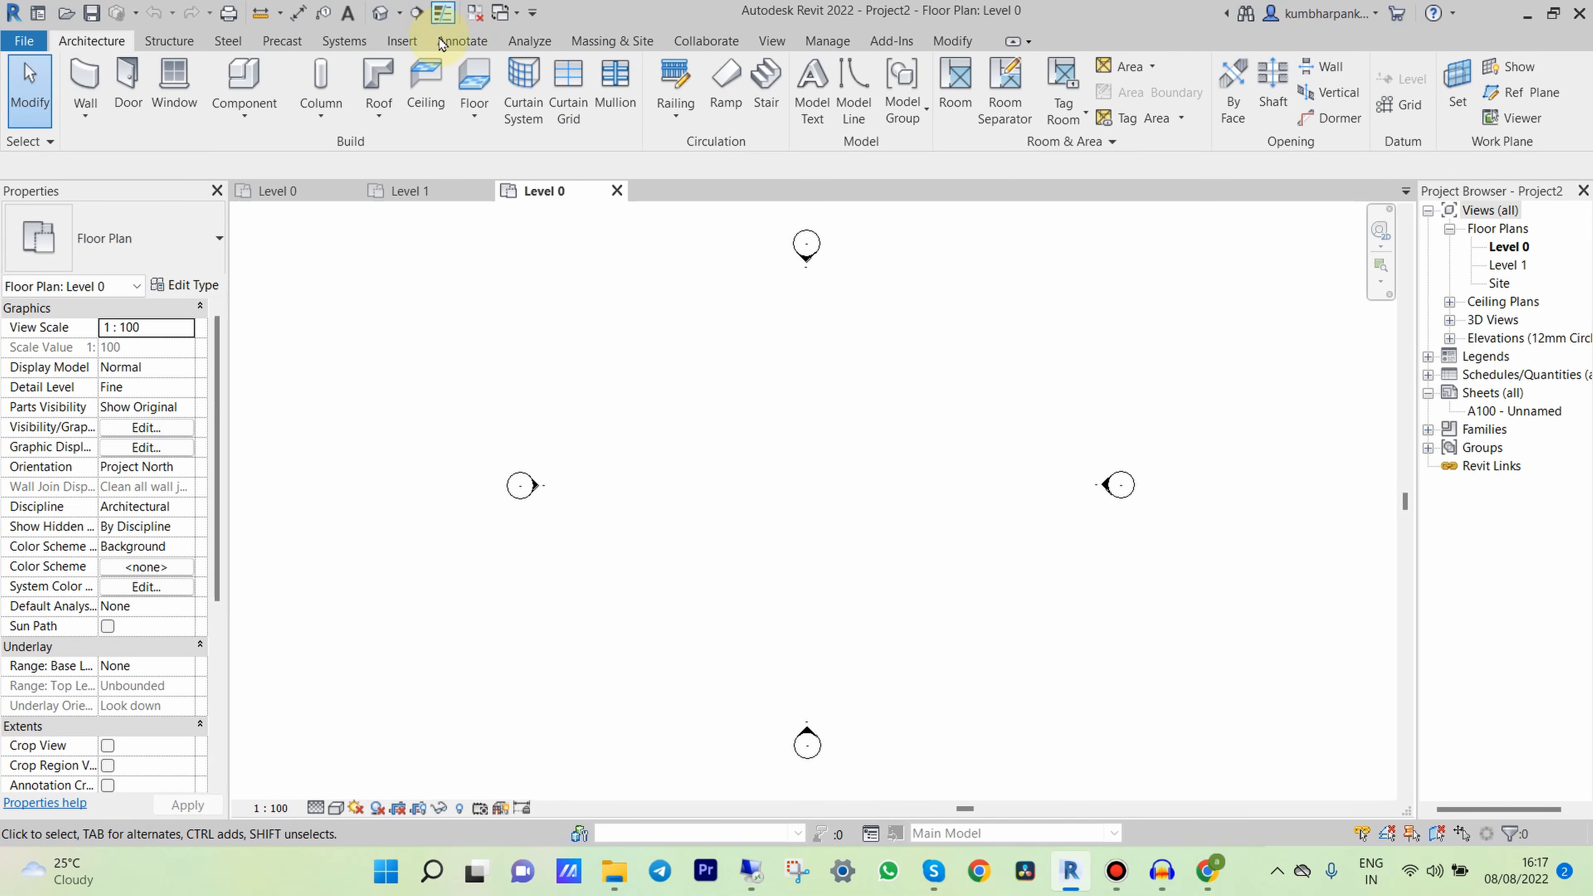
- Close the inactive views and the previous project's Level 1 plan, keeping only the new project's Level 0 floor plan open
left_click(474, 12)
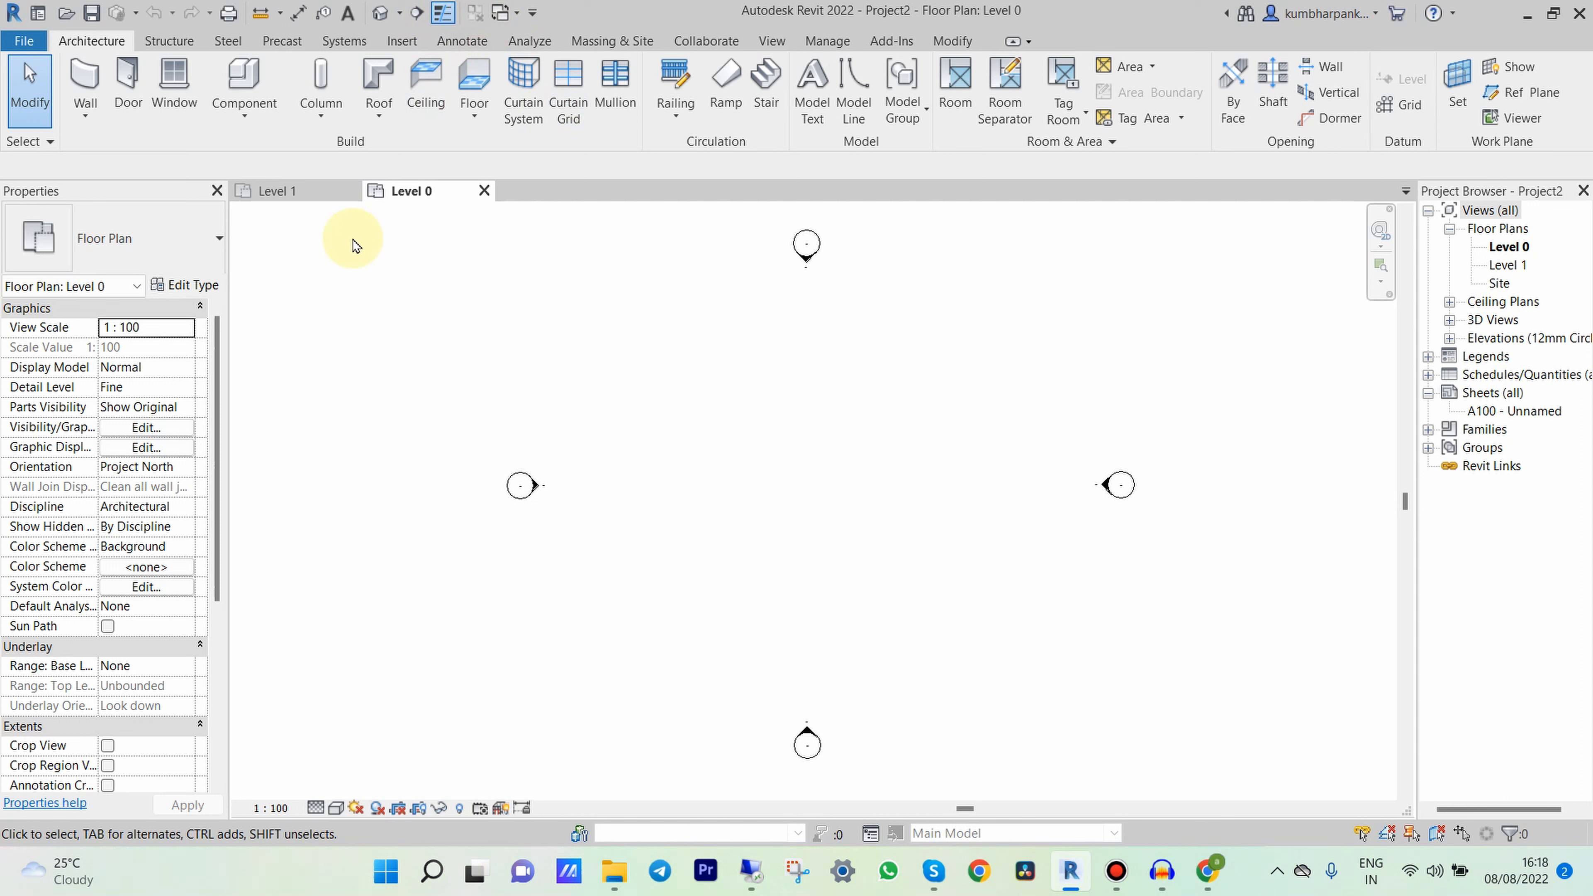
left_click(349, 191)
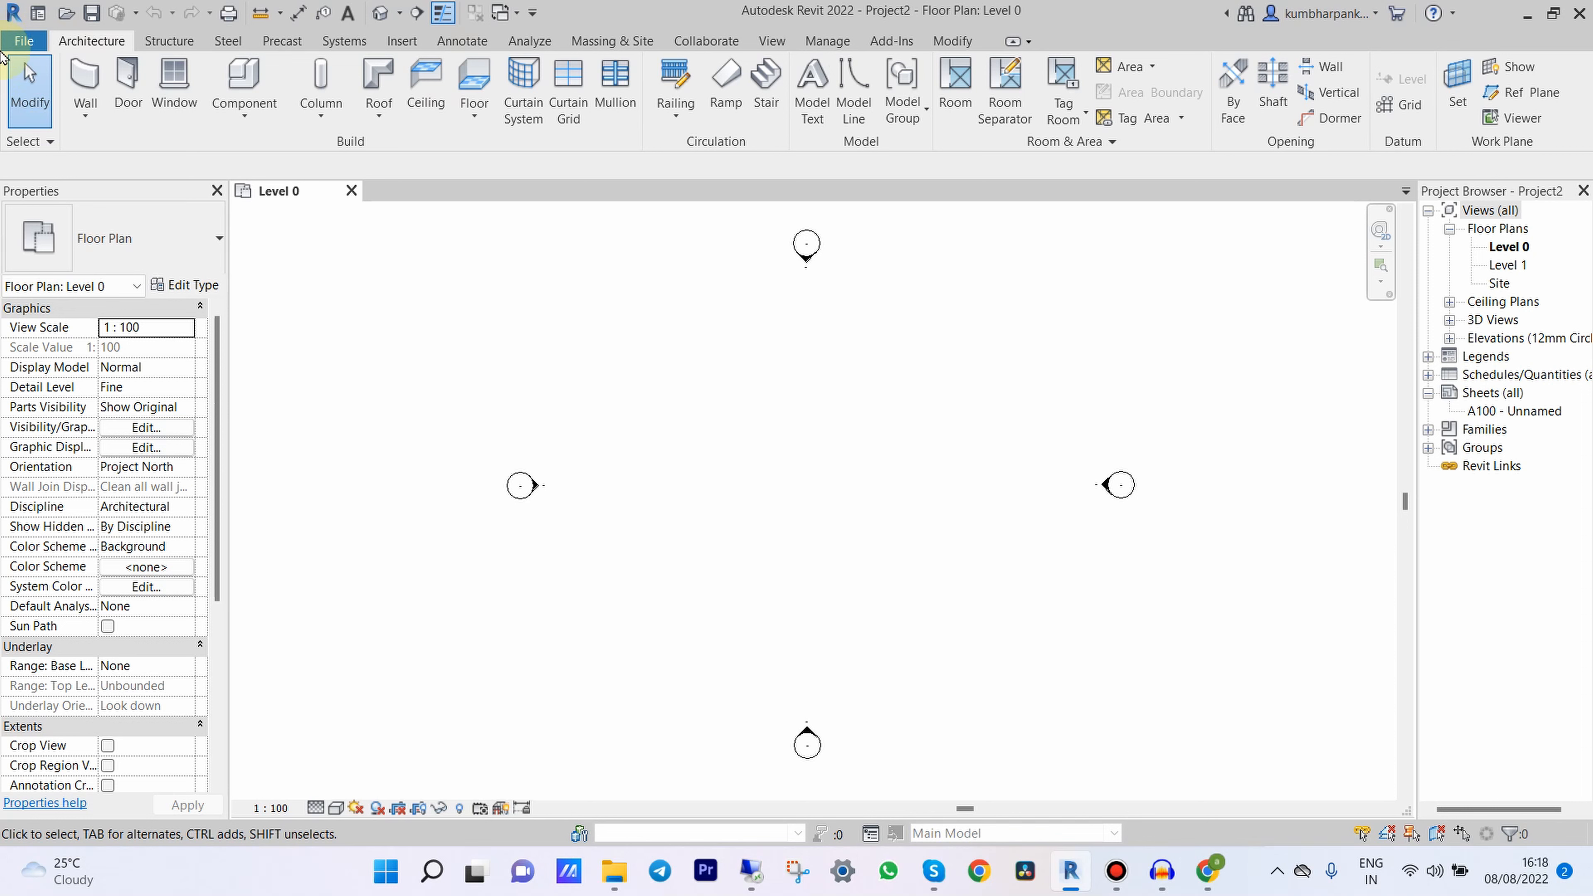
left_click(24, 40)
left_click(807, 307)
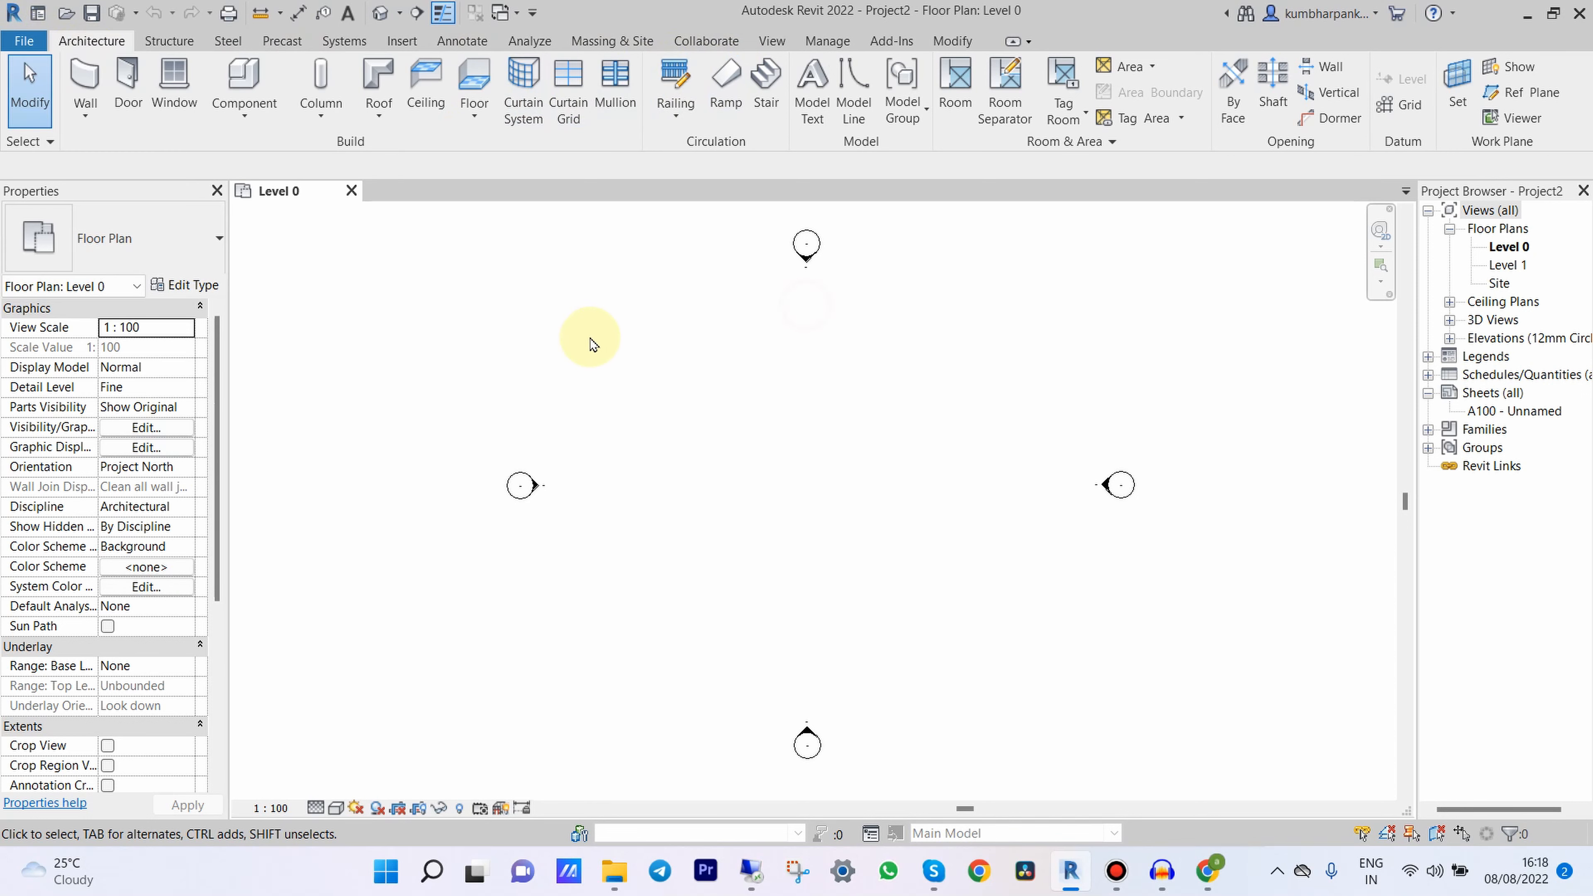
- Start collaboration on the new project, choose to save the model and continue, and set the D: drive as the save location
left_click(705, 39)
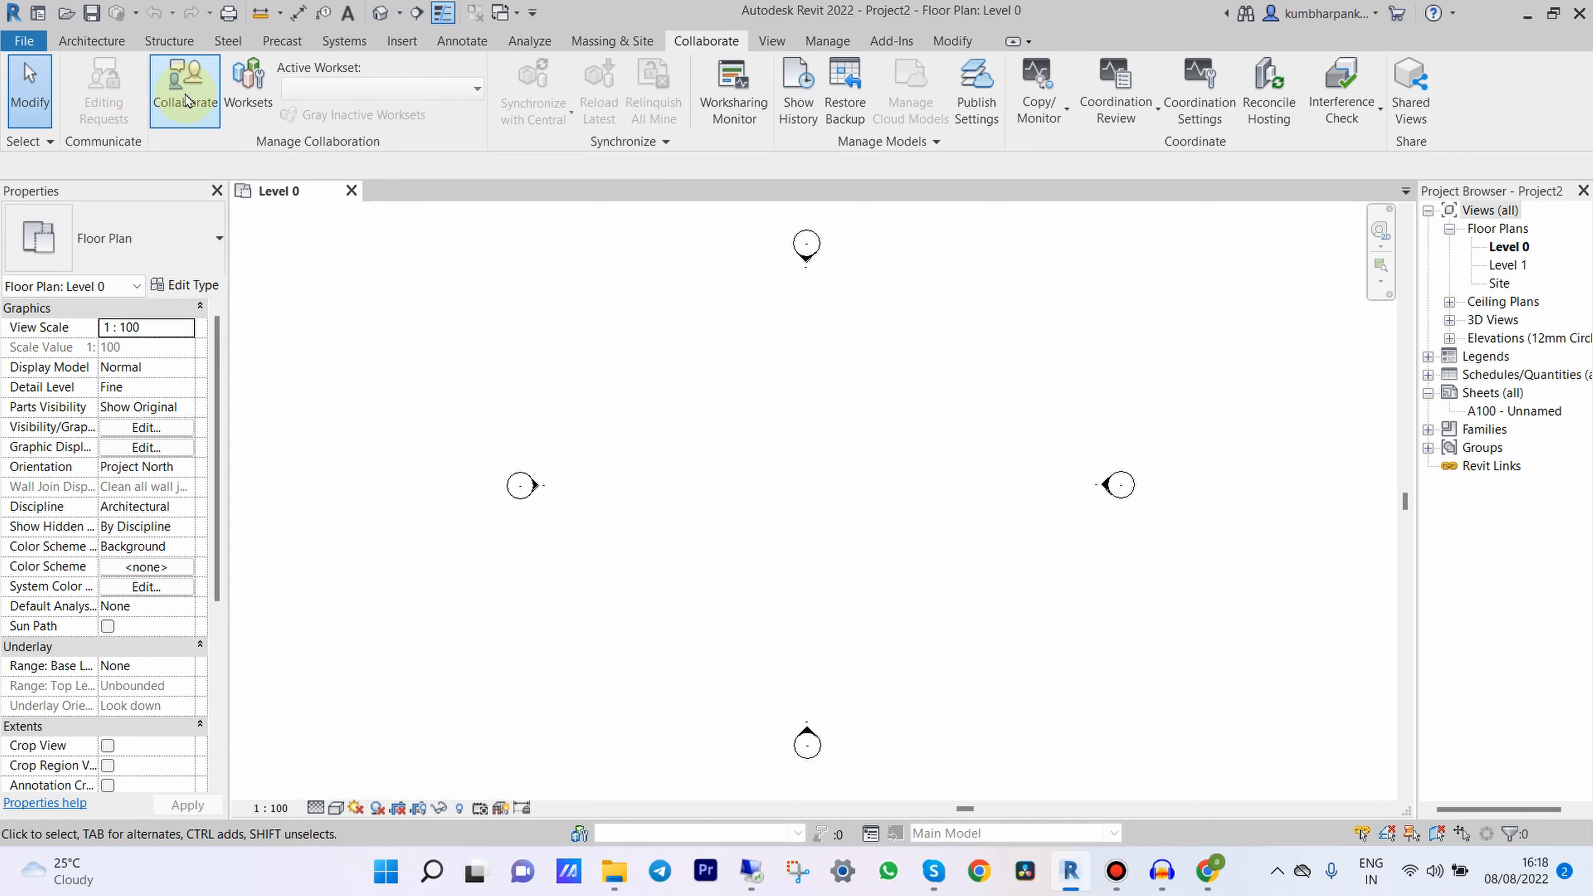
left_click(184, 78)
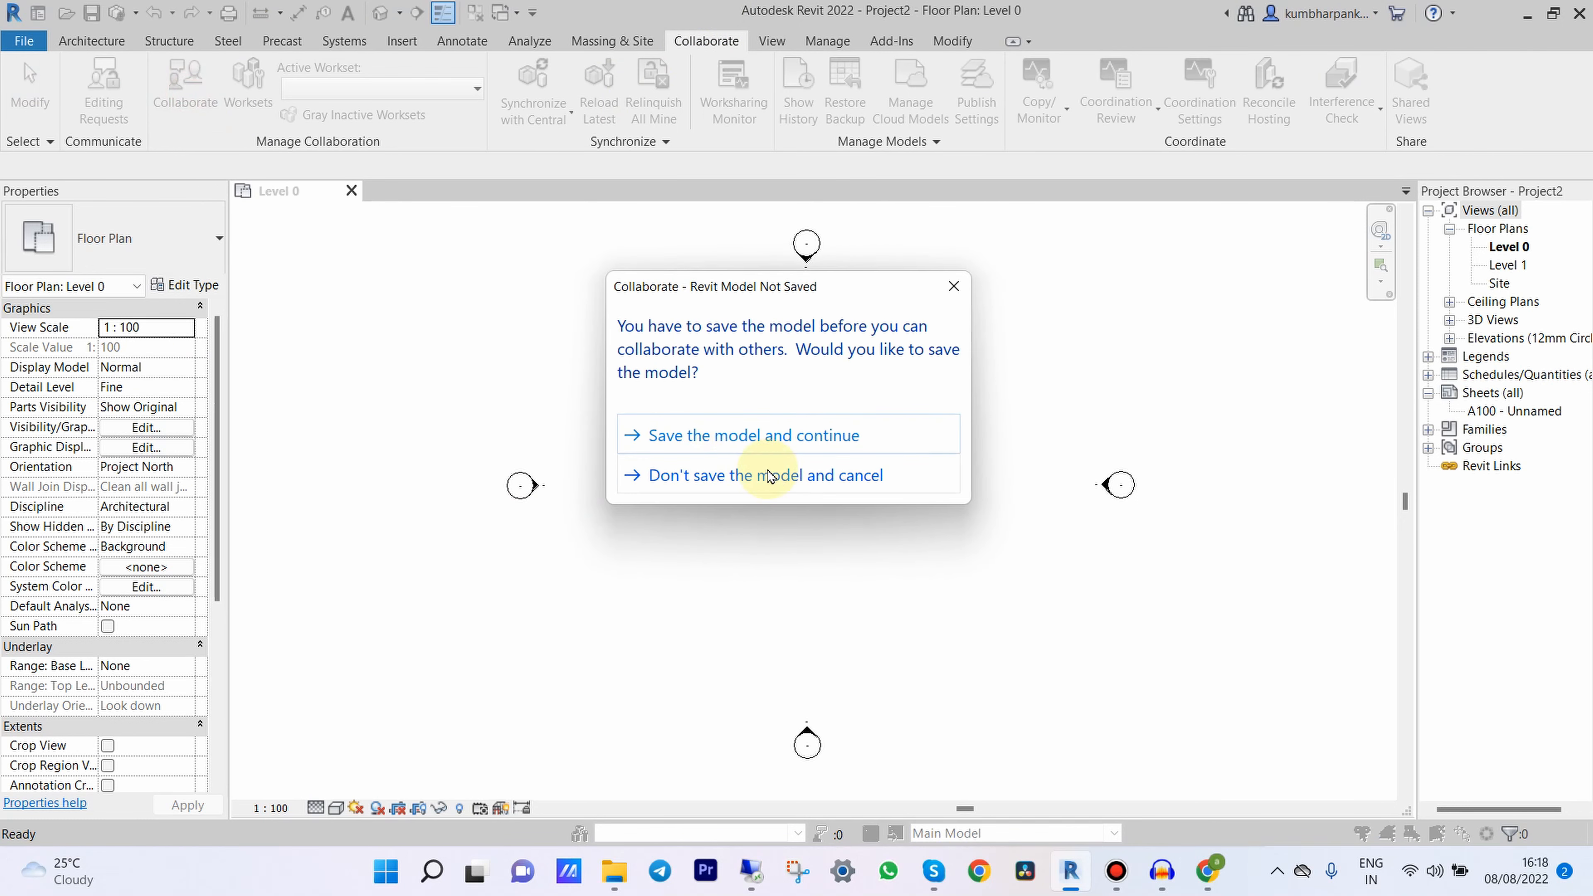
left_click(731, 434)
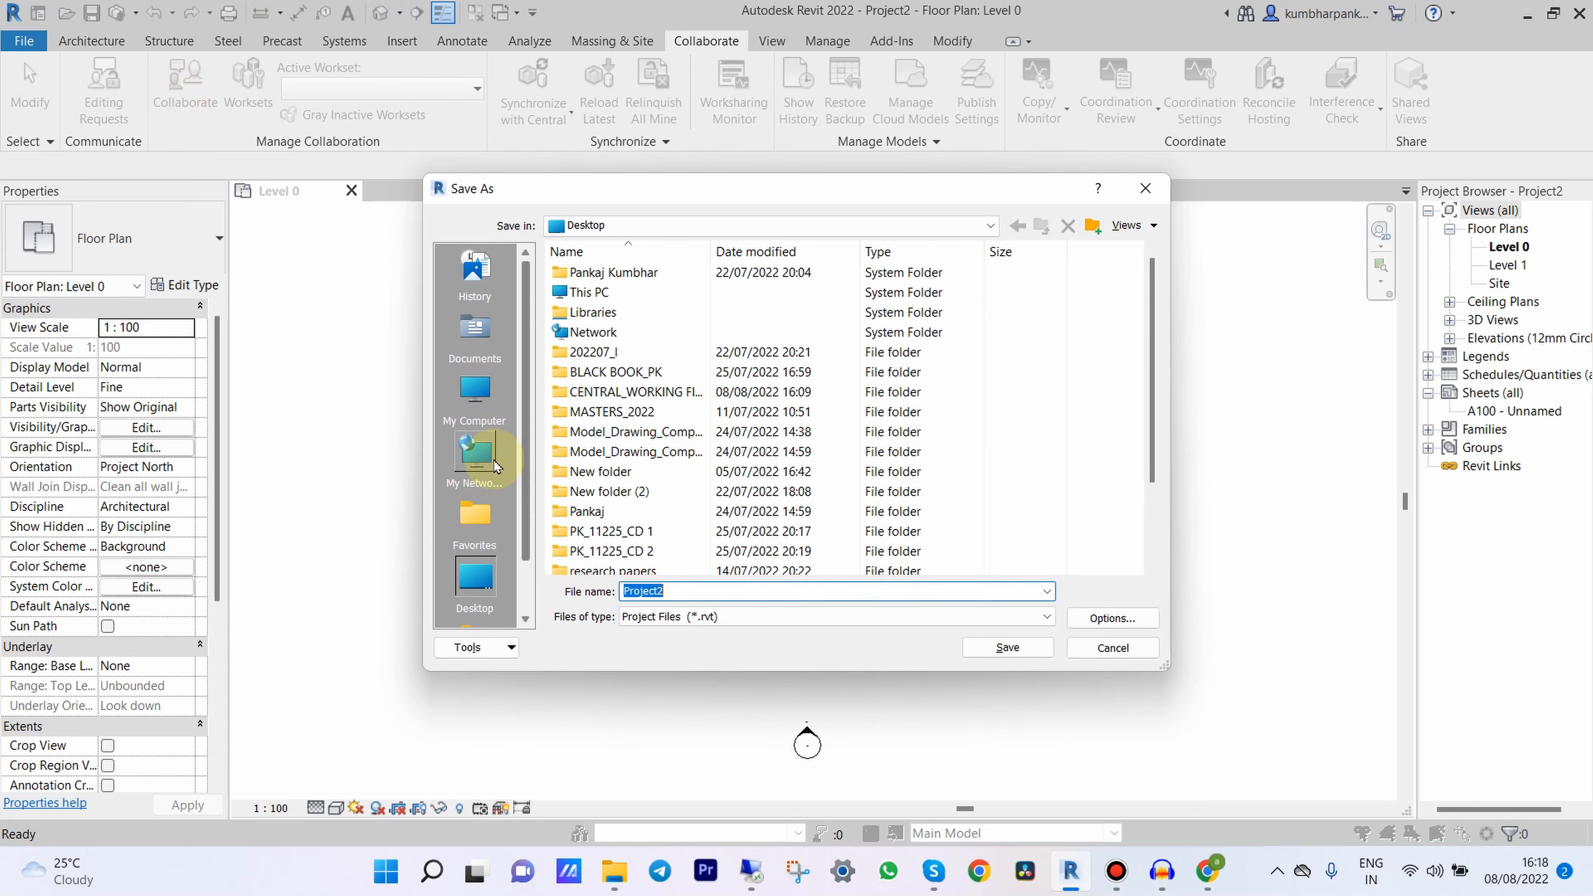
left_click(476, 401)
double_click(638, 466)
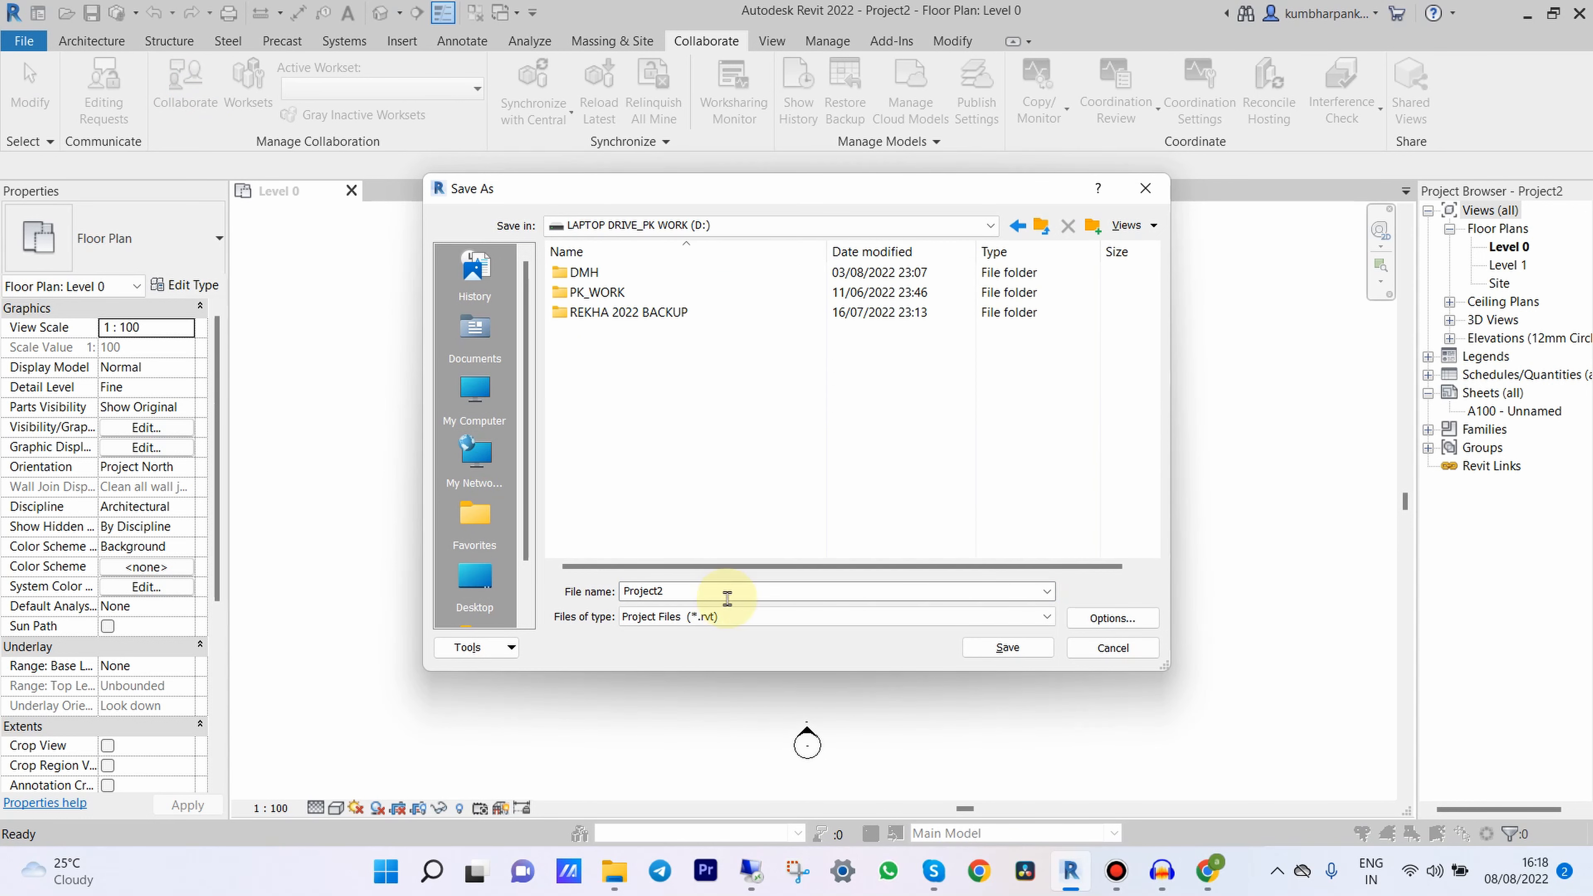
- Save the project under the file name "Central working file sample_TECHCADGURU"
double_click(709, 591)
key("BackSpace")
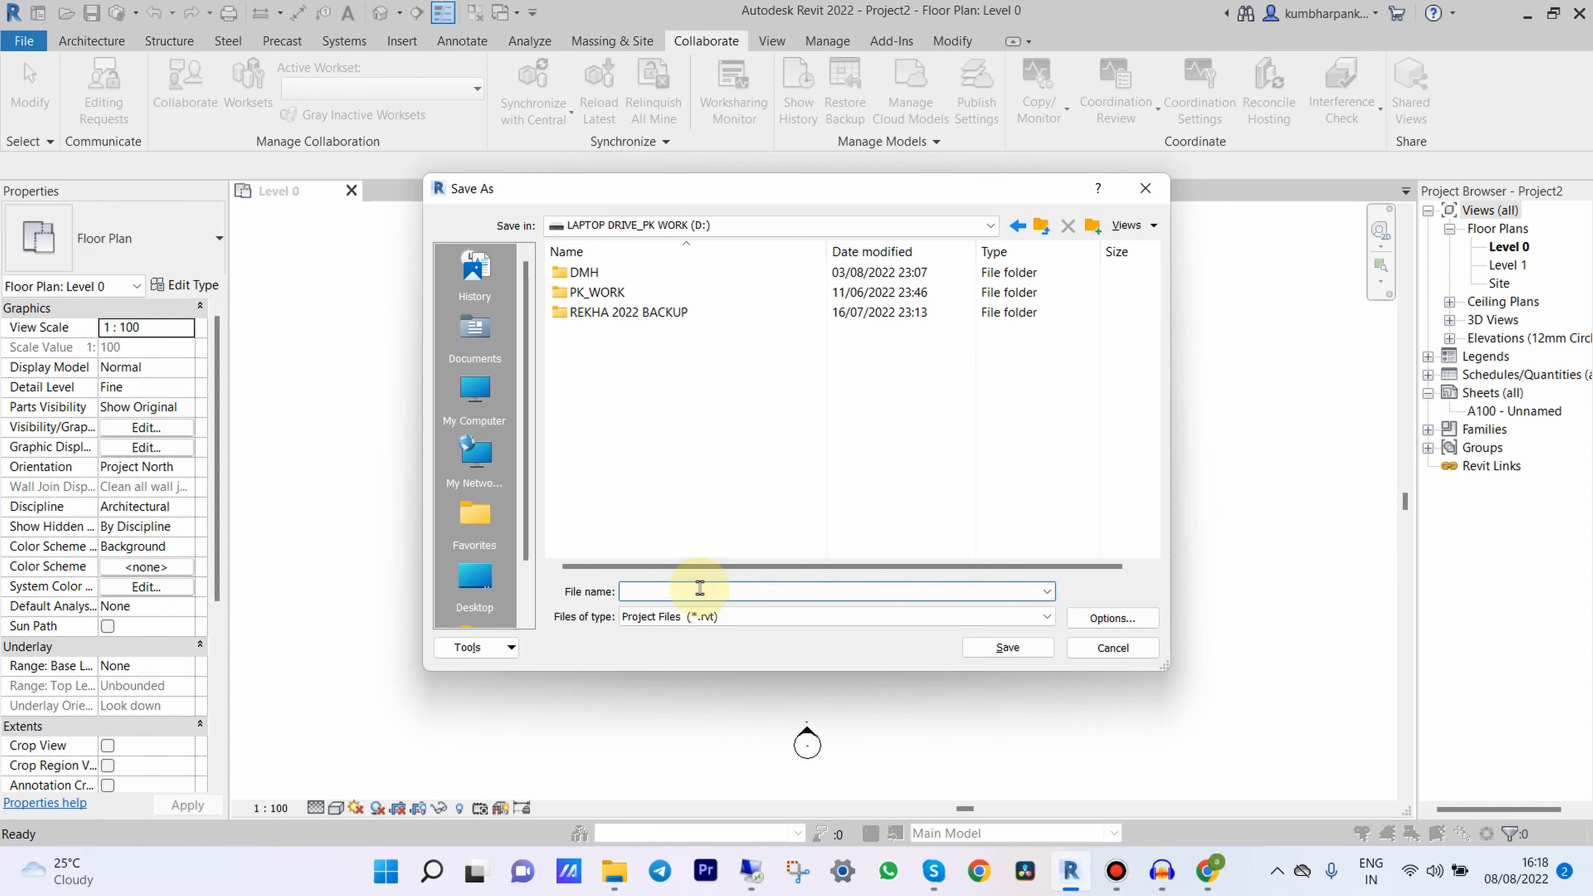
type("Central")
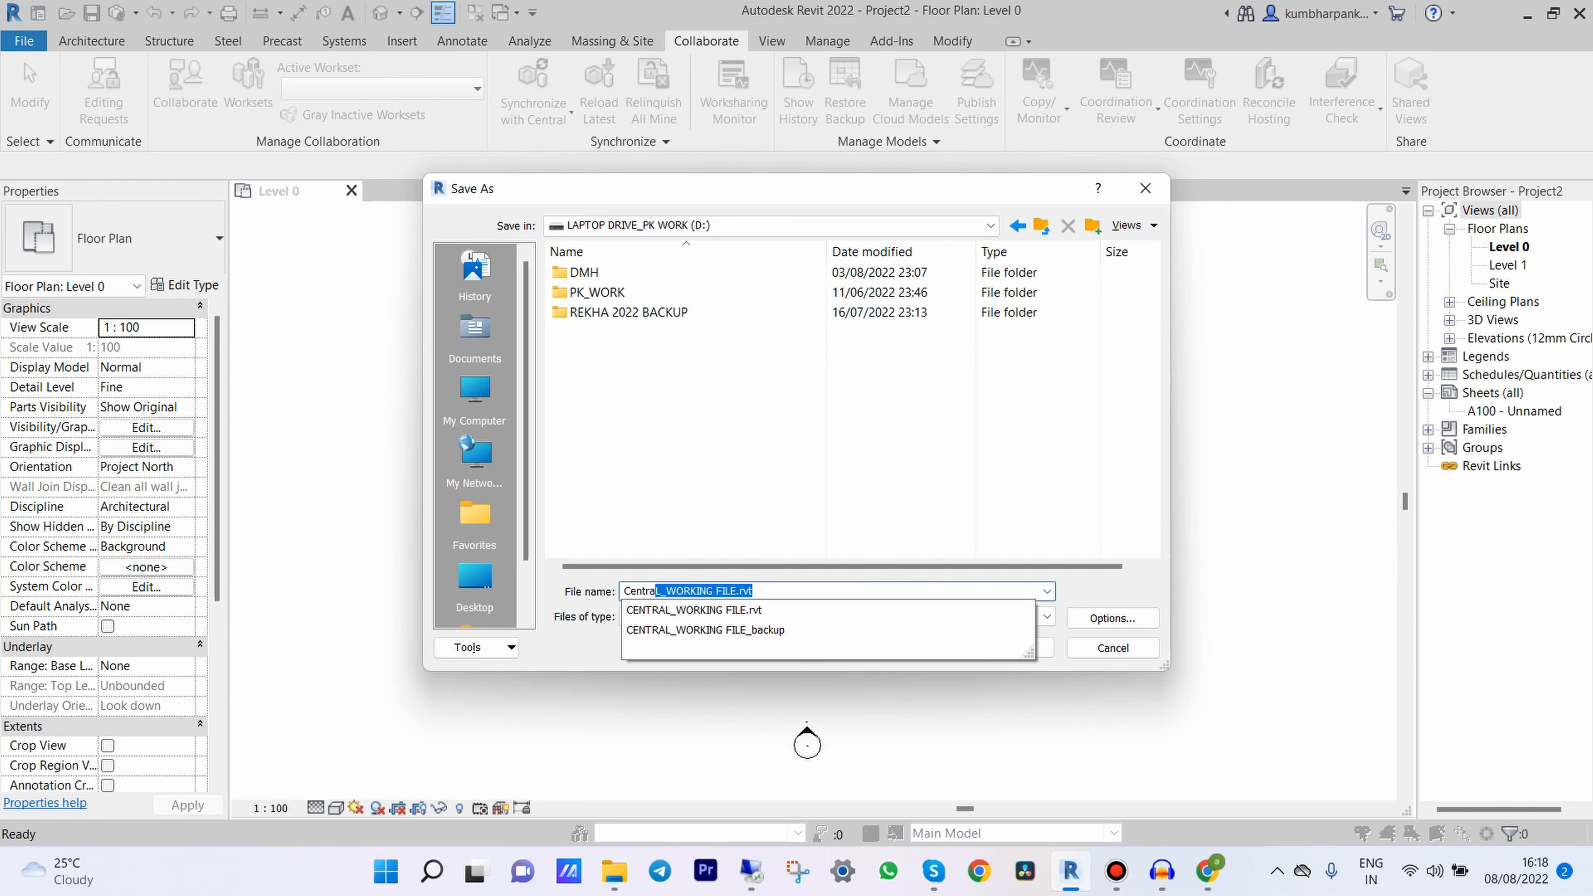
type(" working")
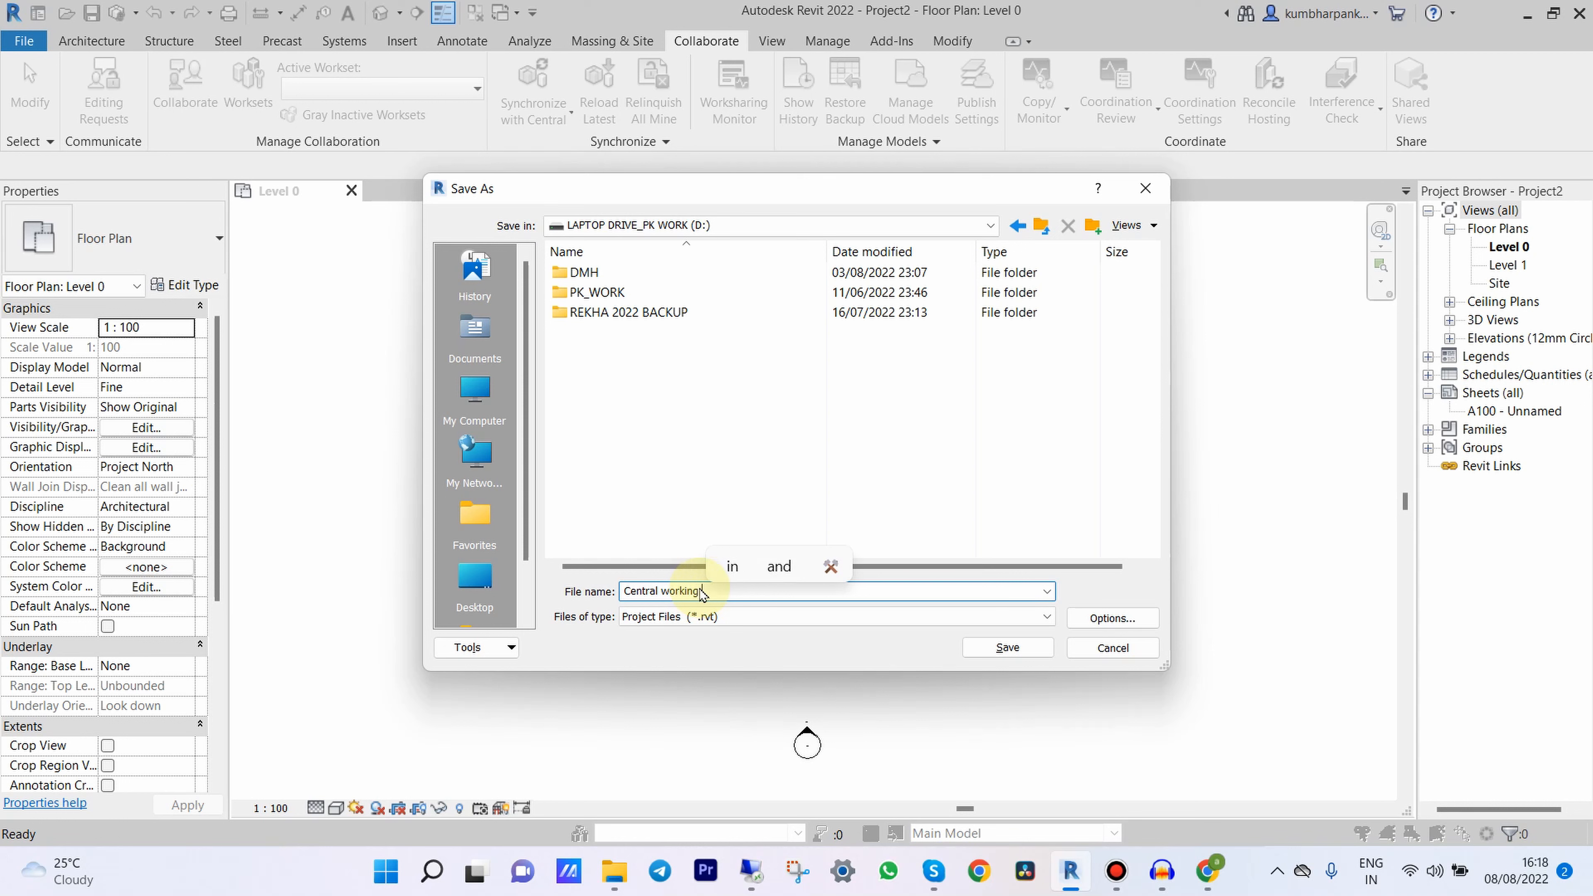
type(" file samop")
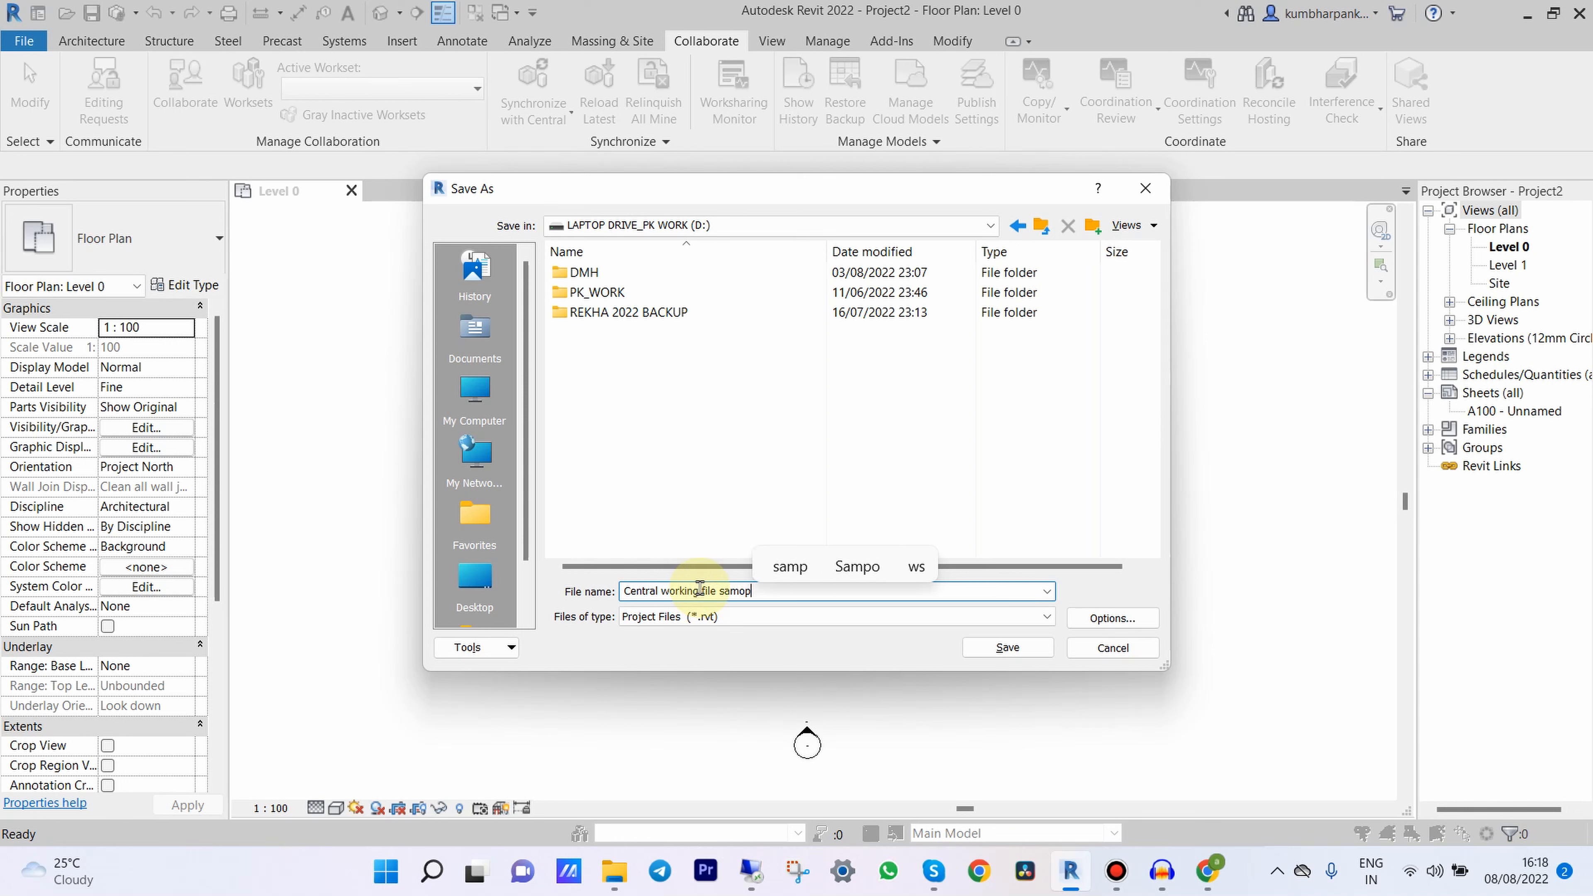
key("BackSpace")
key("BackSpace")
type("ple")
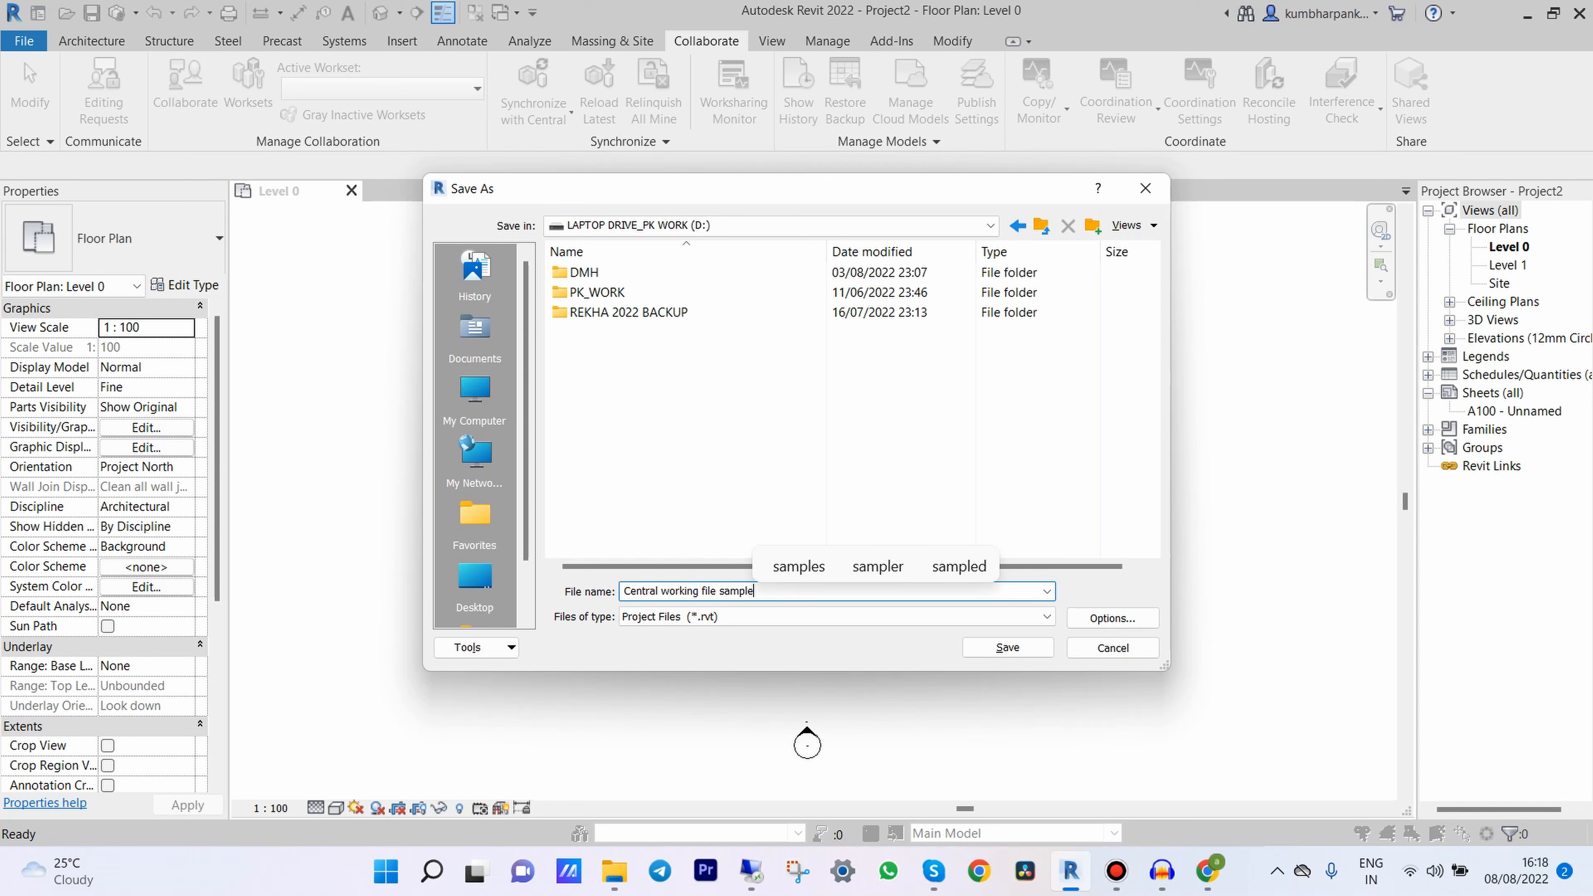
type("_")
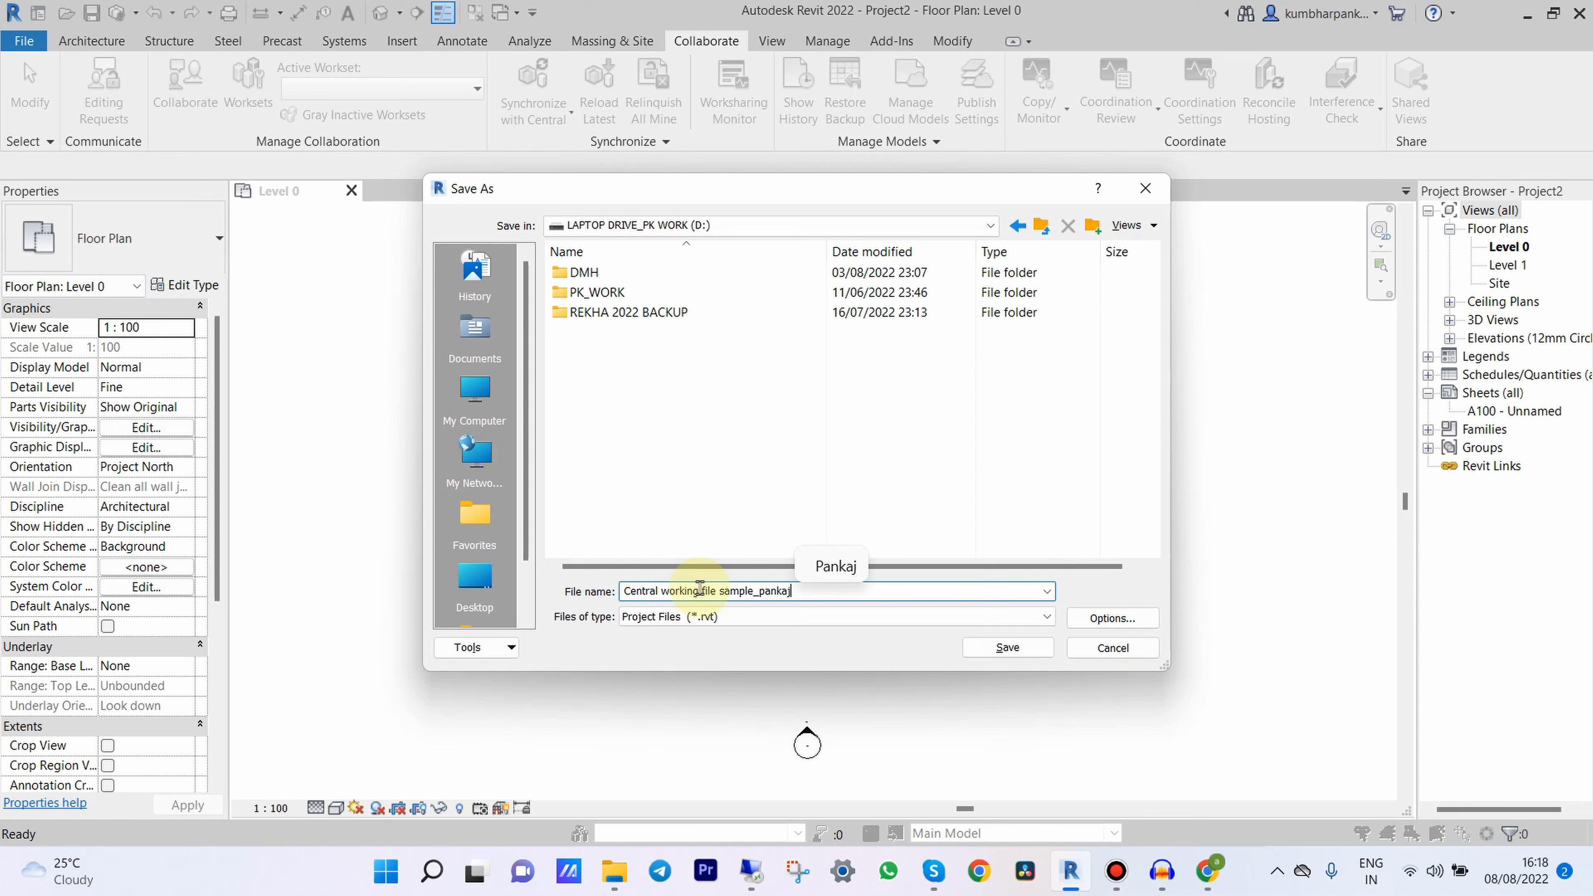
type("TECHV")
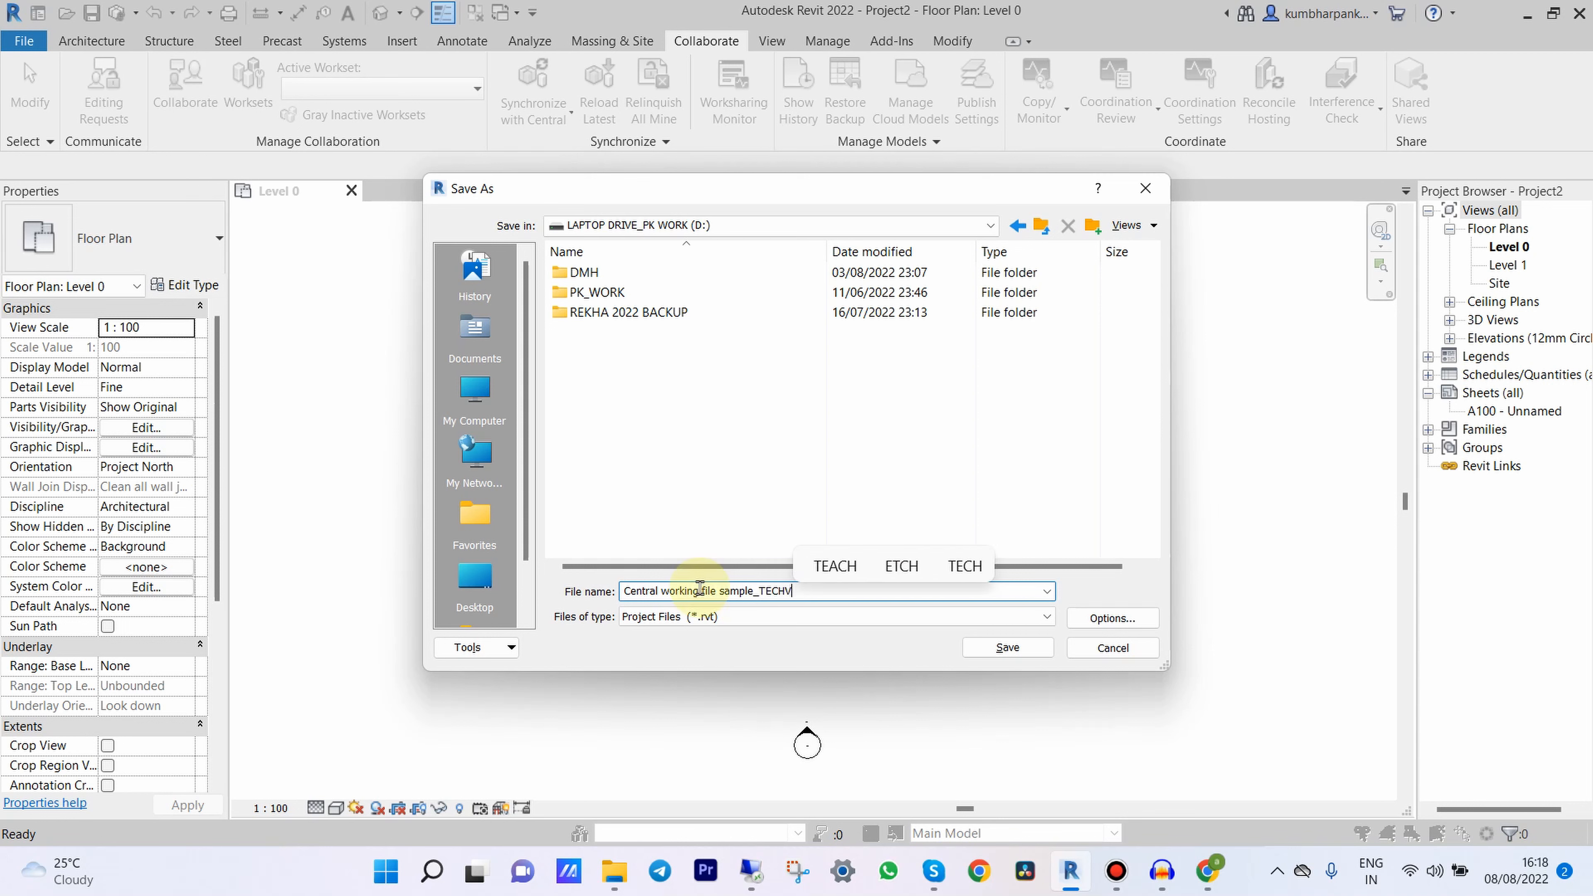
key("BackSpace")
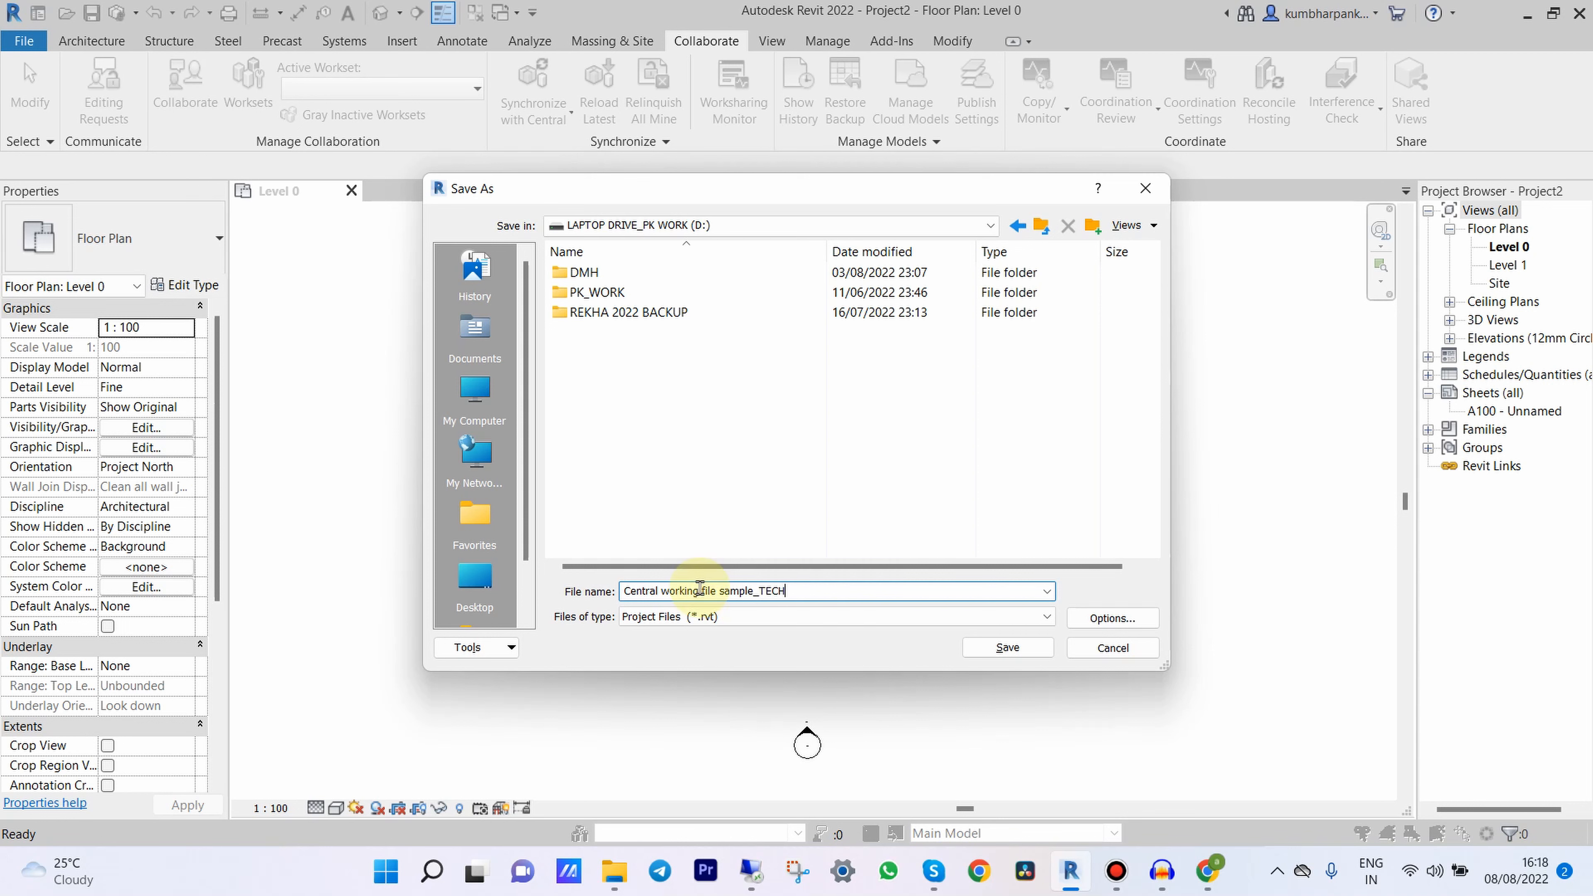
type("CADGURU")
left_click(1002, 651)
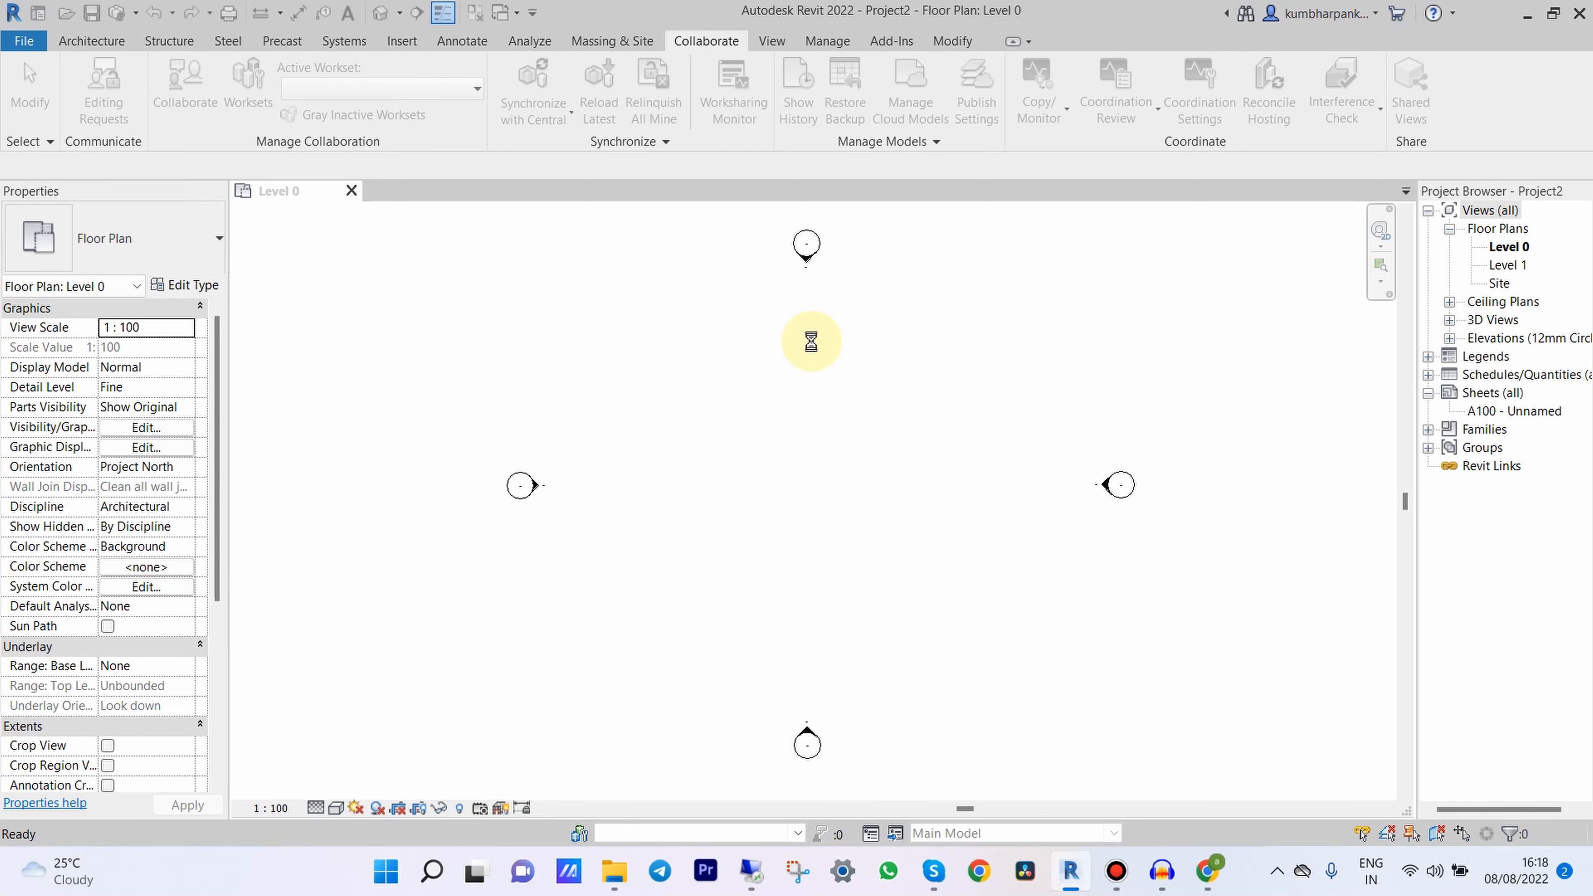
- Switch to File Explorer and check the D: drive for the saved Revit project file, then put the window away
left_click(613, 870)
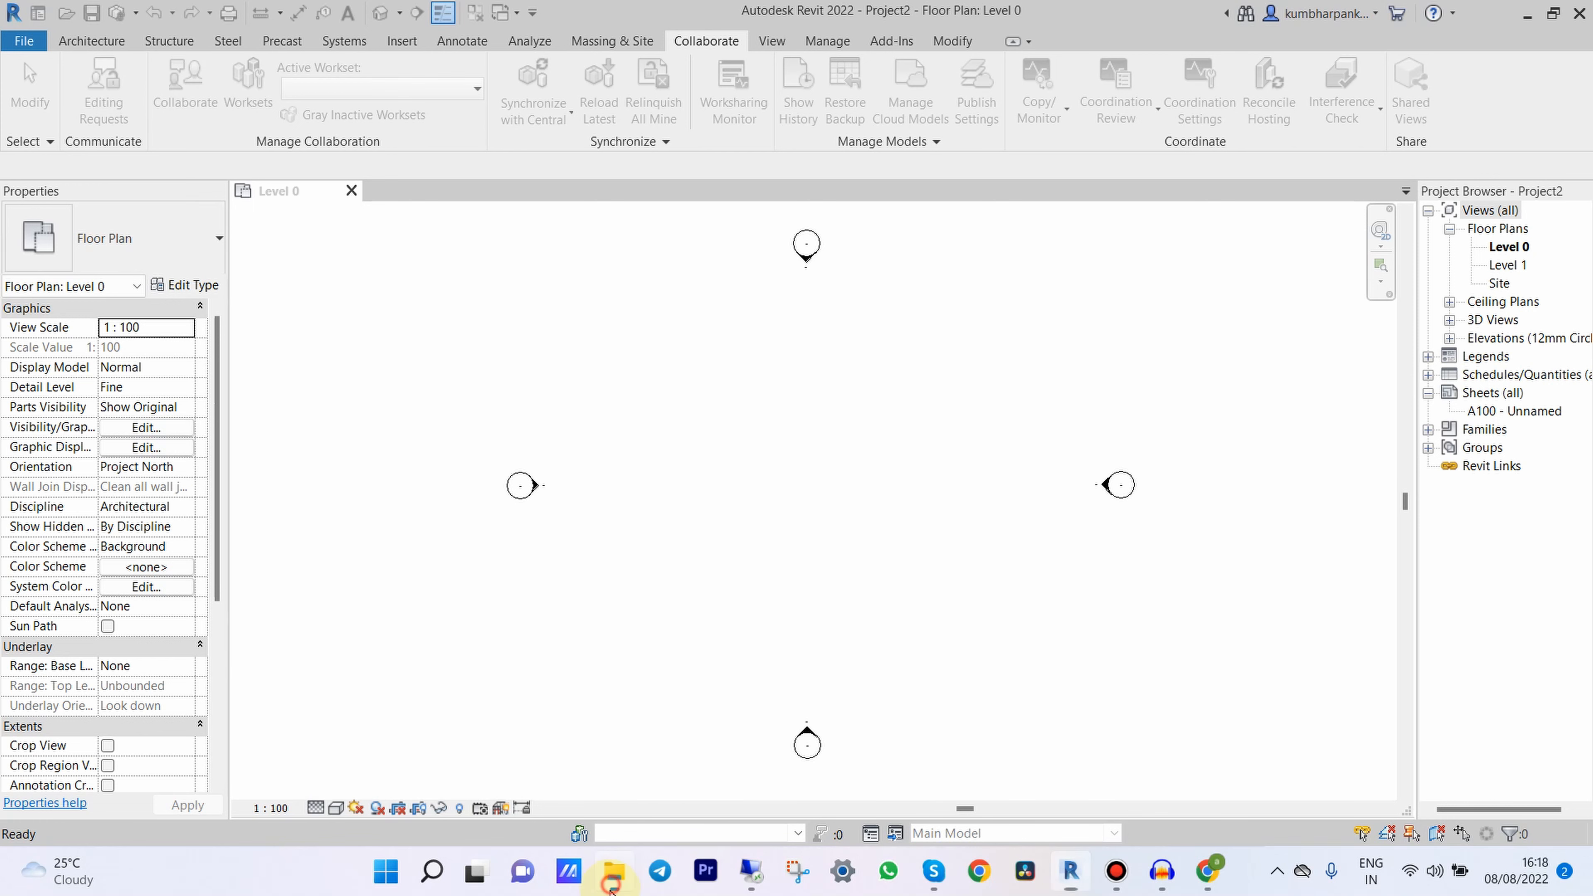
left_click(250, 455)
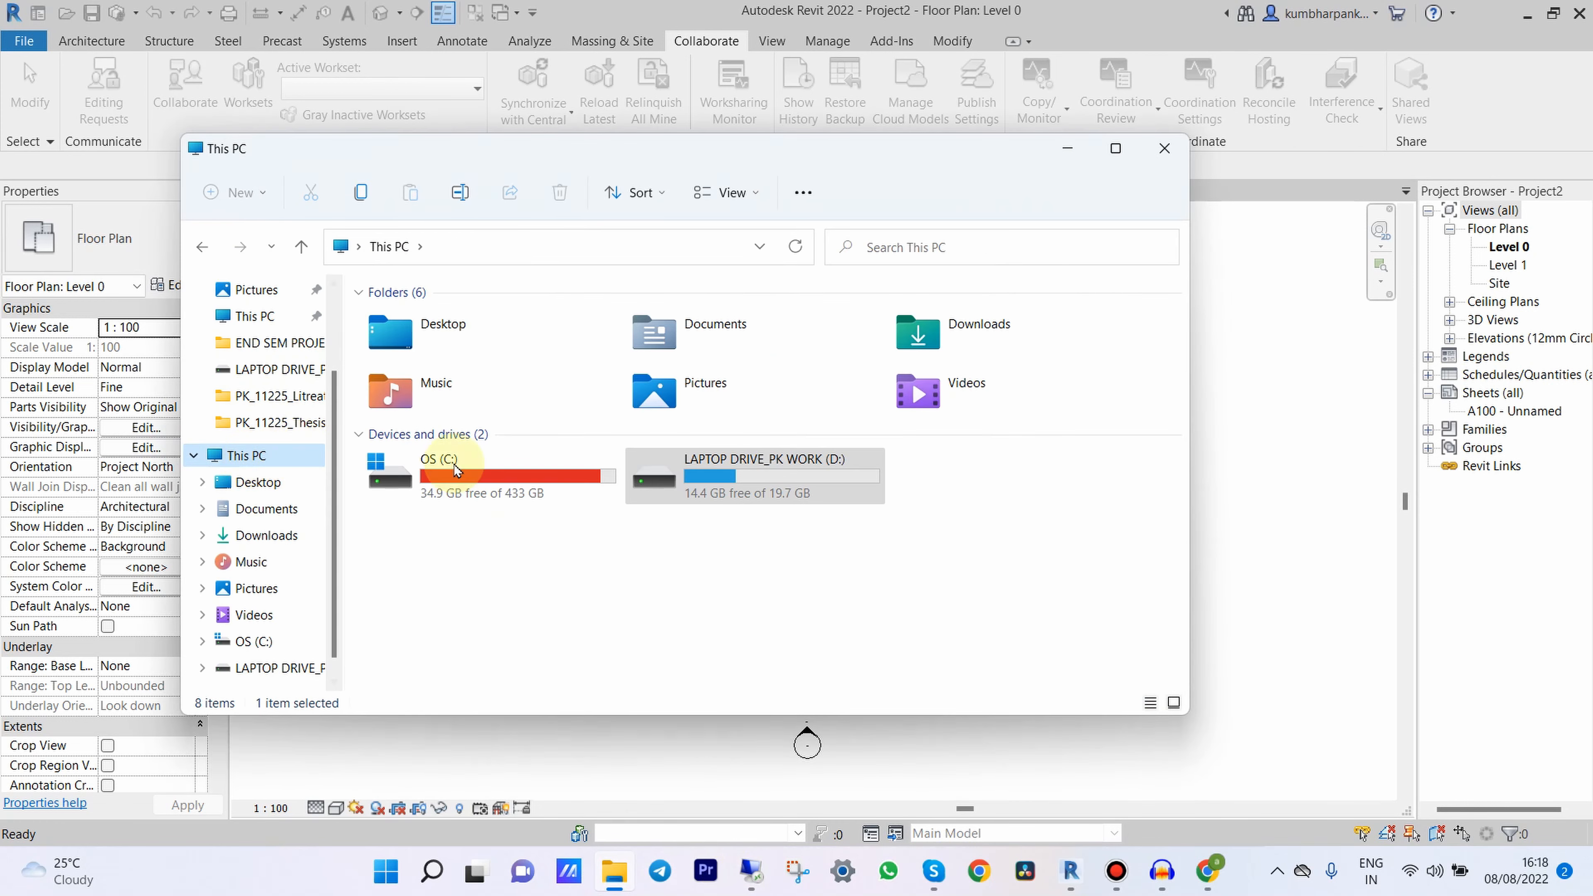
double_click(706, 469)
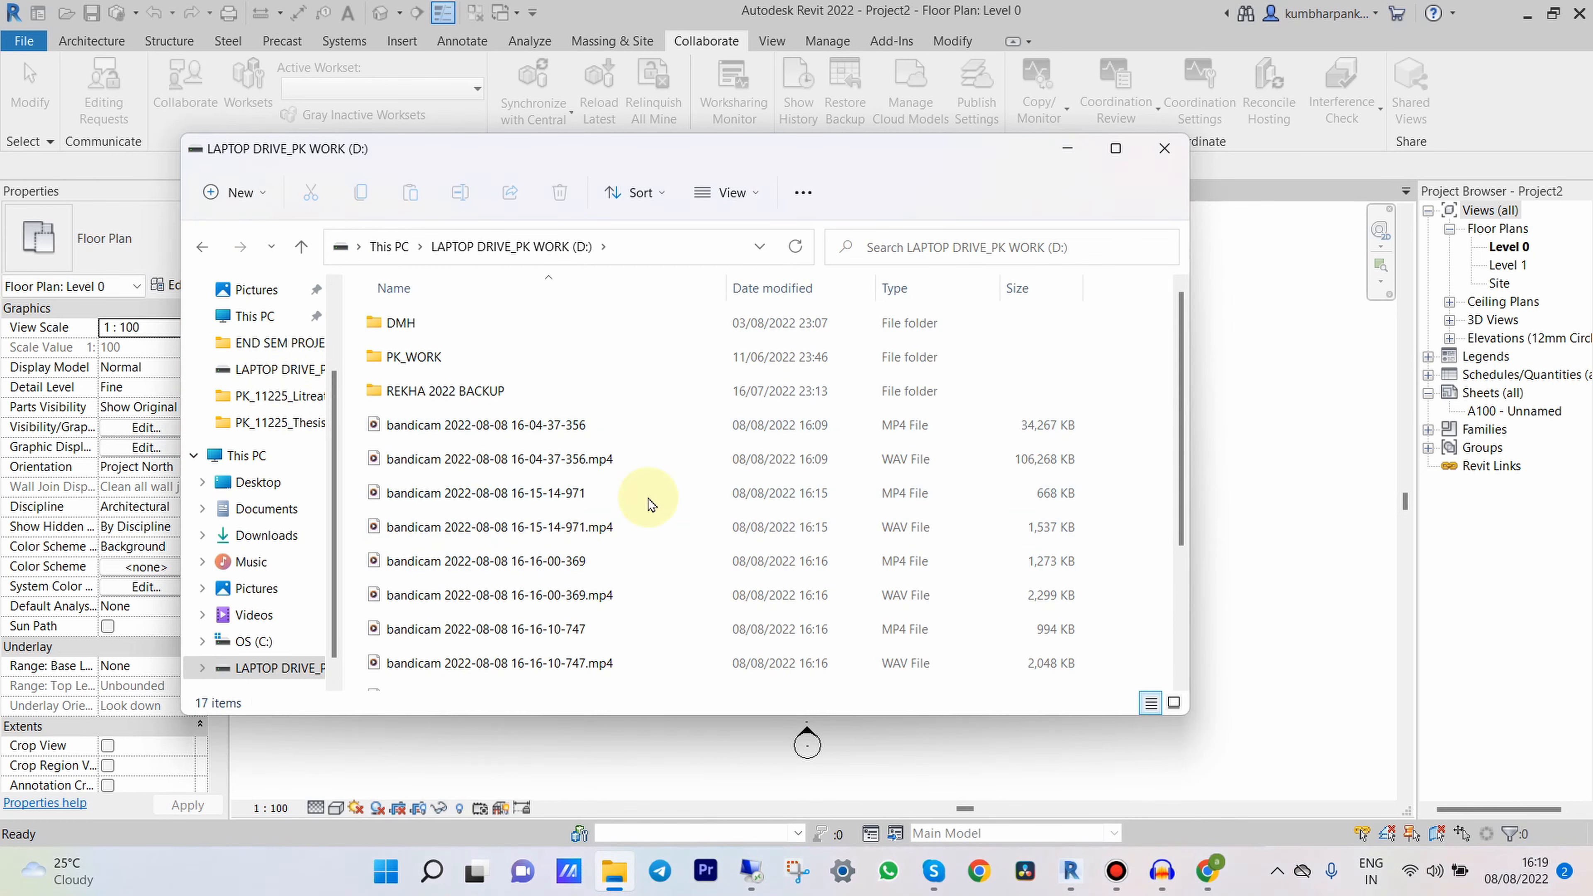
scroll(570, 586, "down", 3)
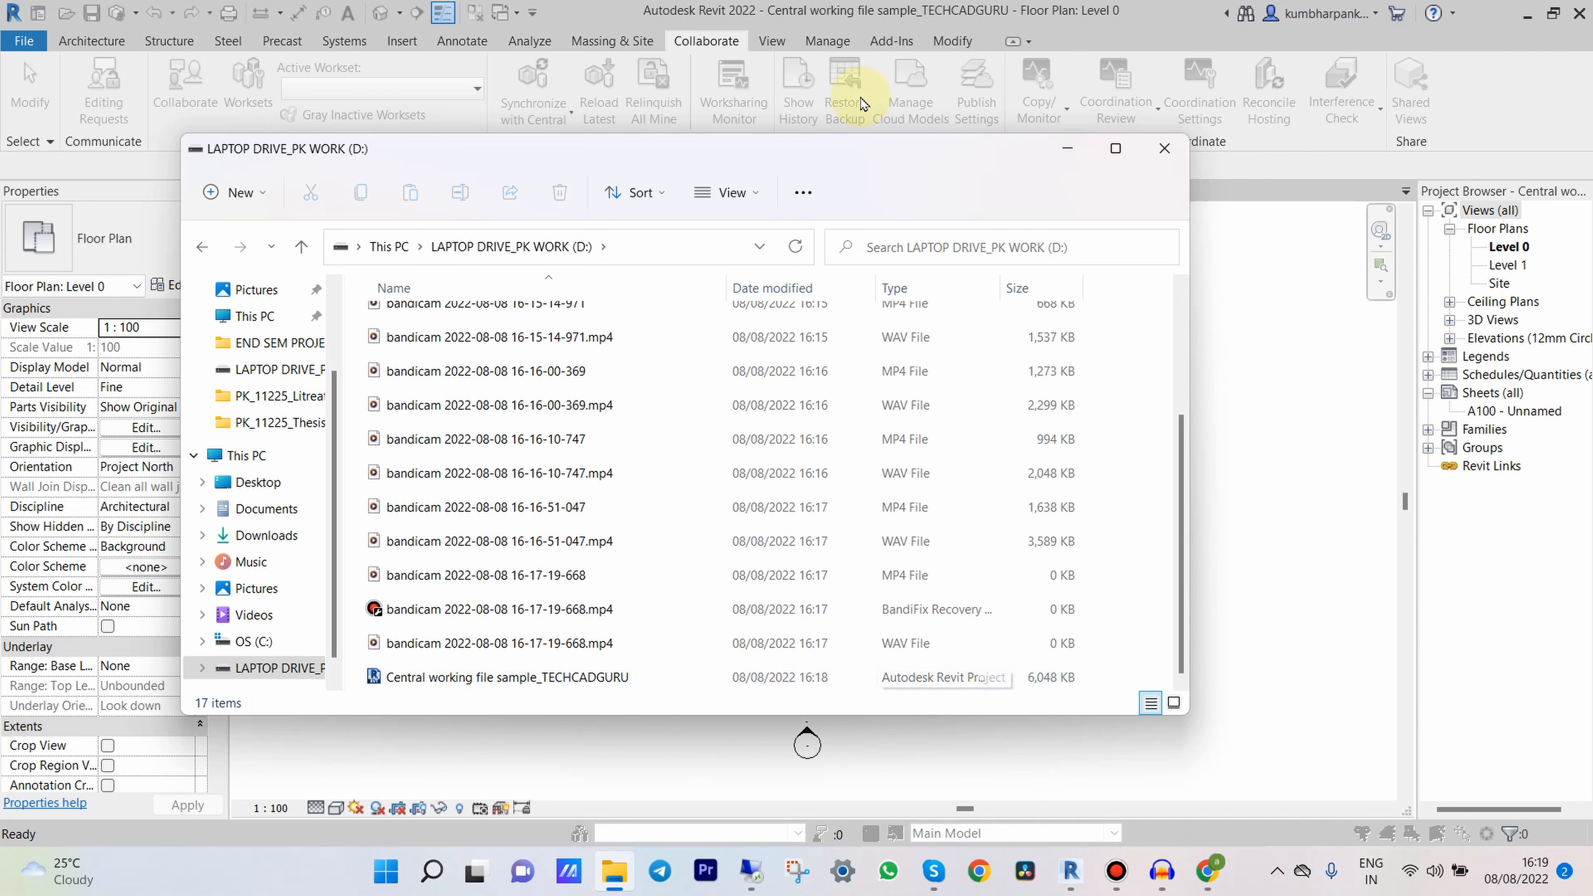
left_click(1068, 158)
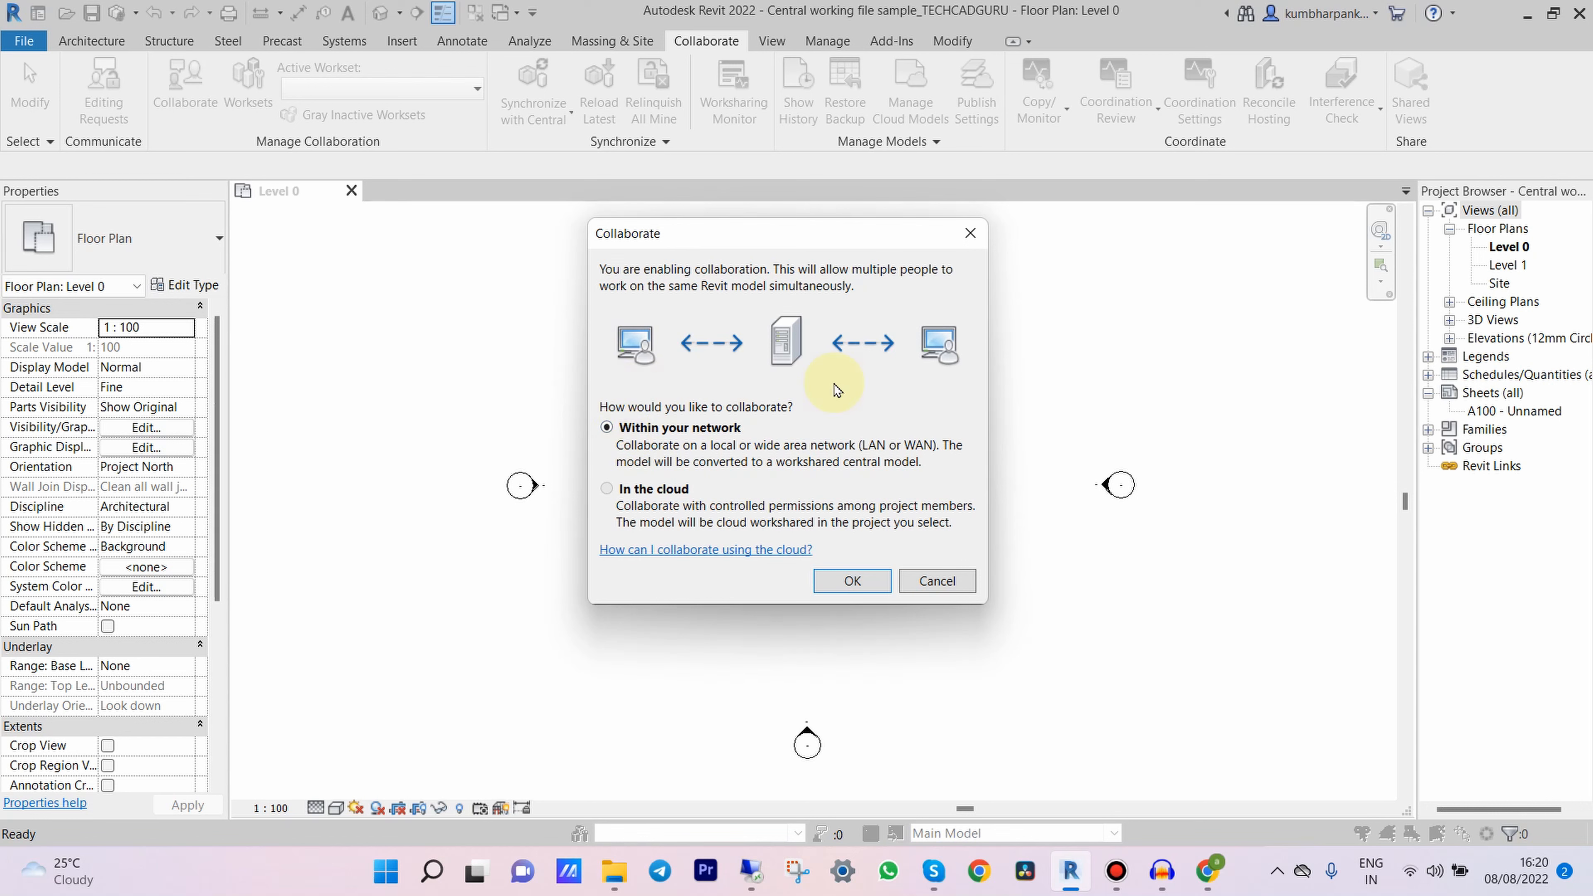
- Enable collaboration within the network and save the project as the central model
left_click(853, 582)
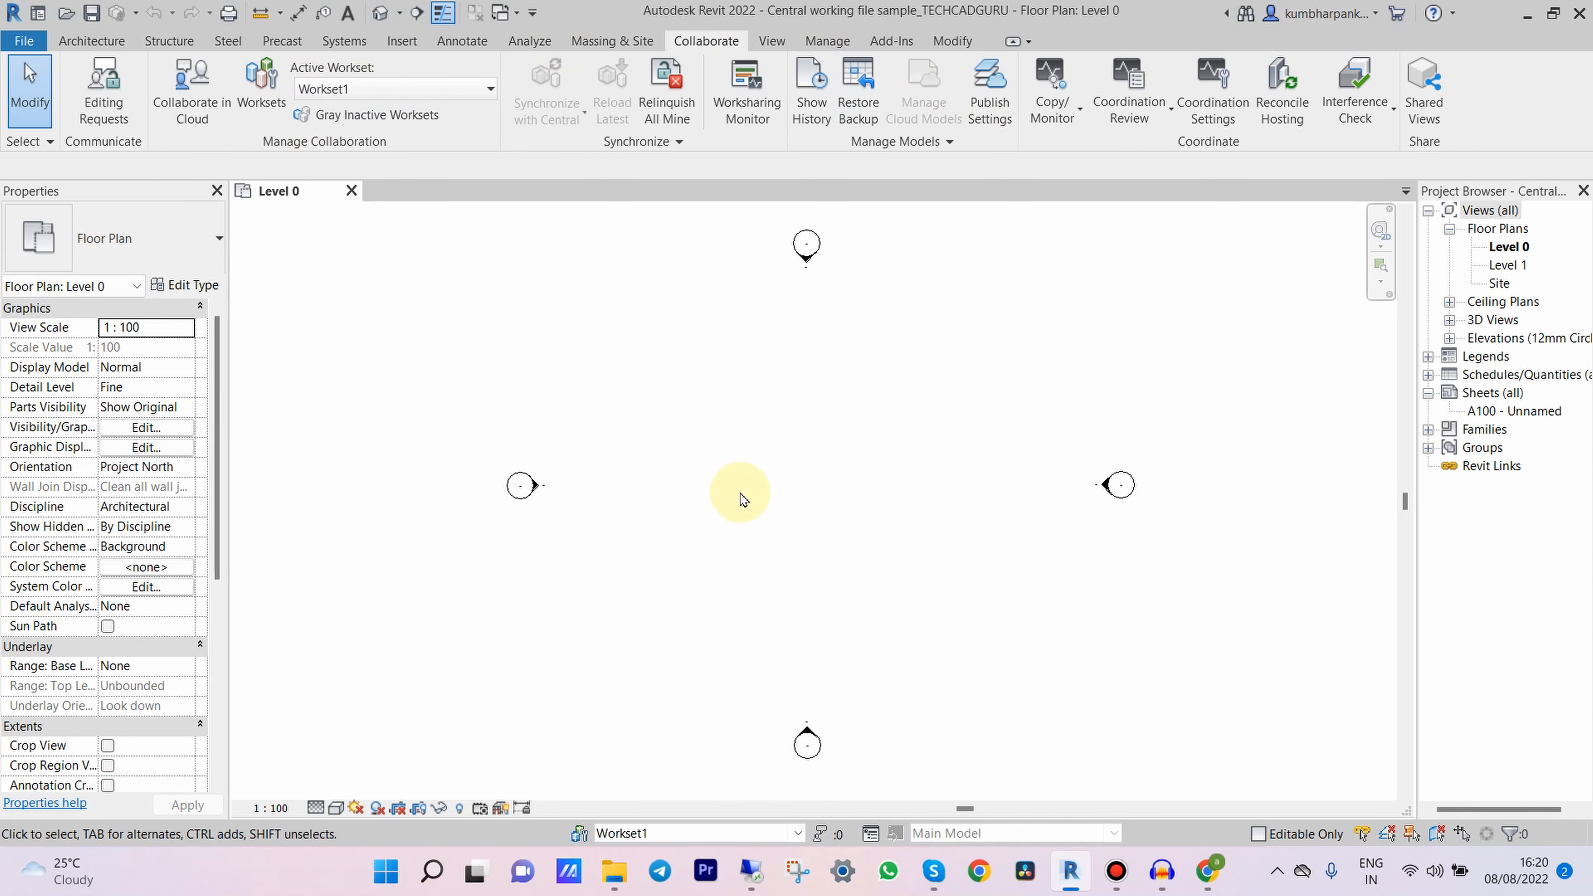
key("ctrl+s")
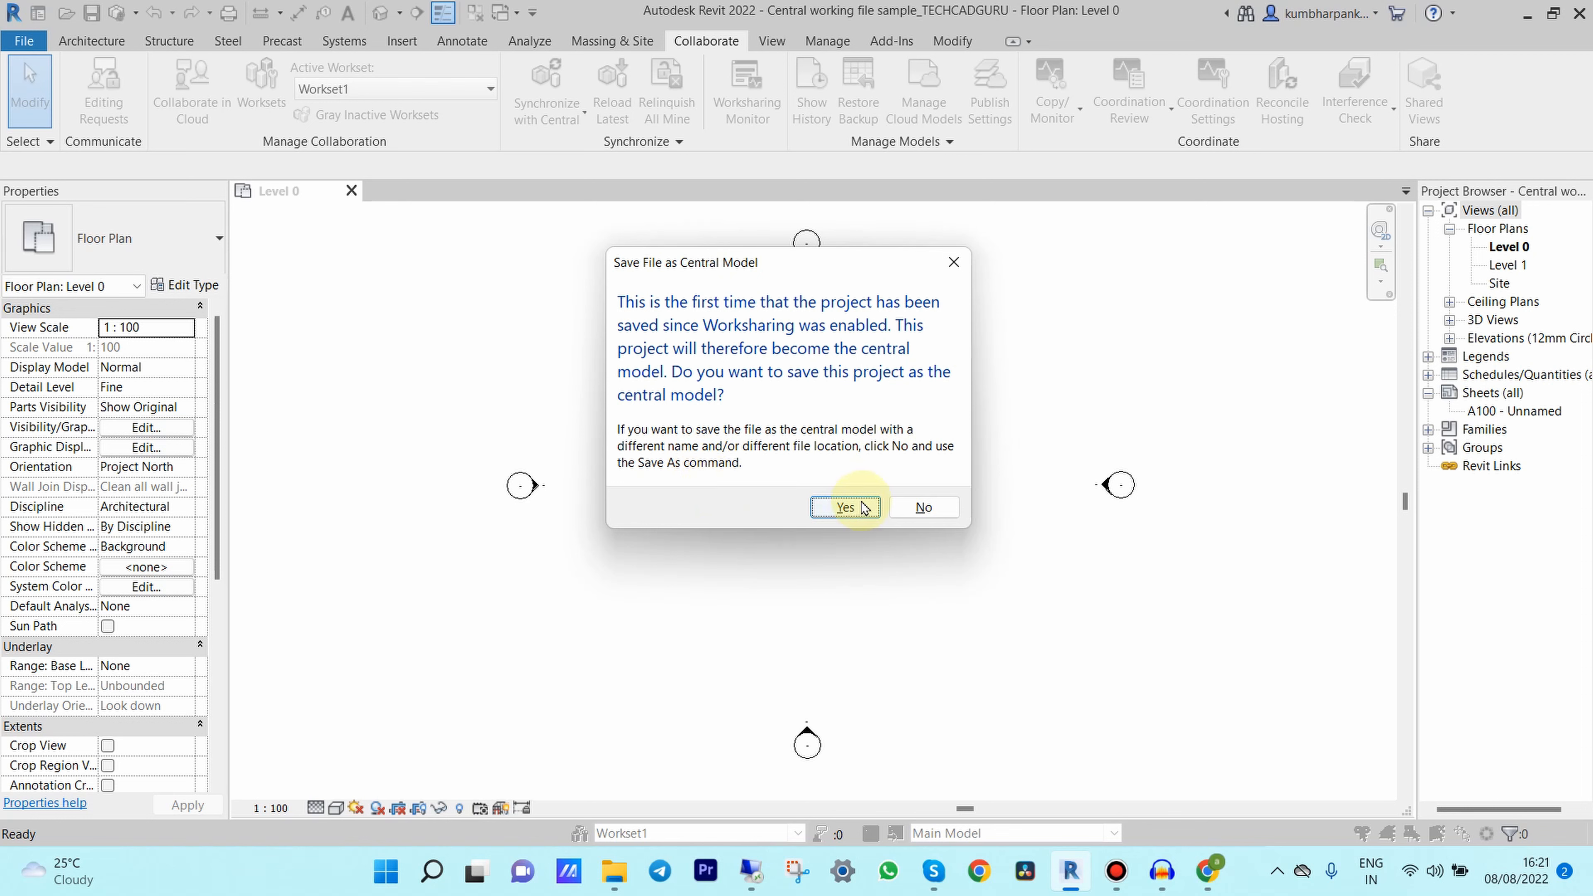
left_click(846, 507)
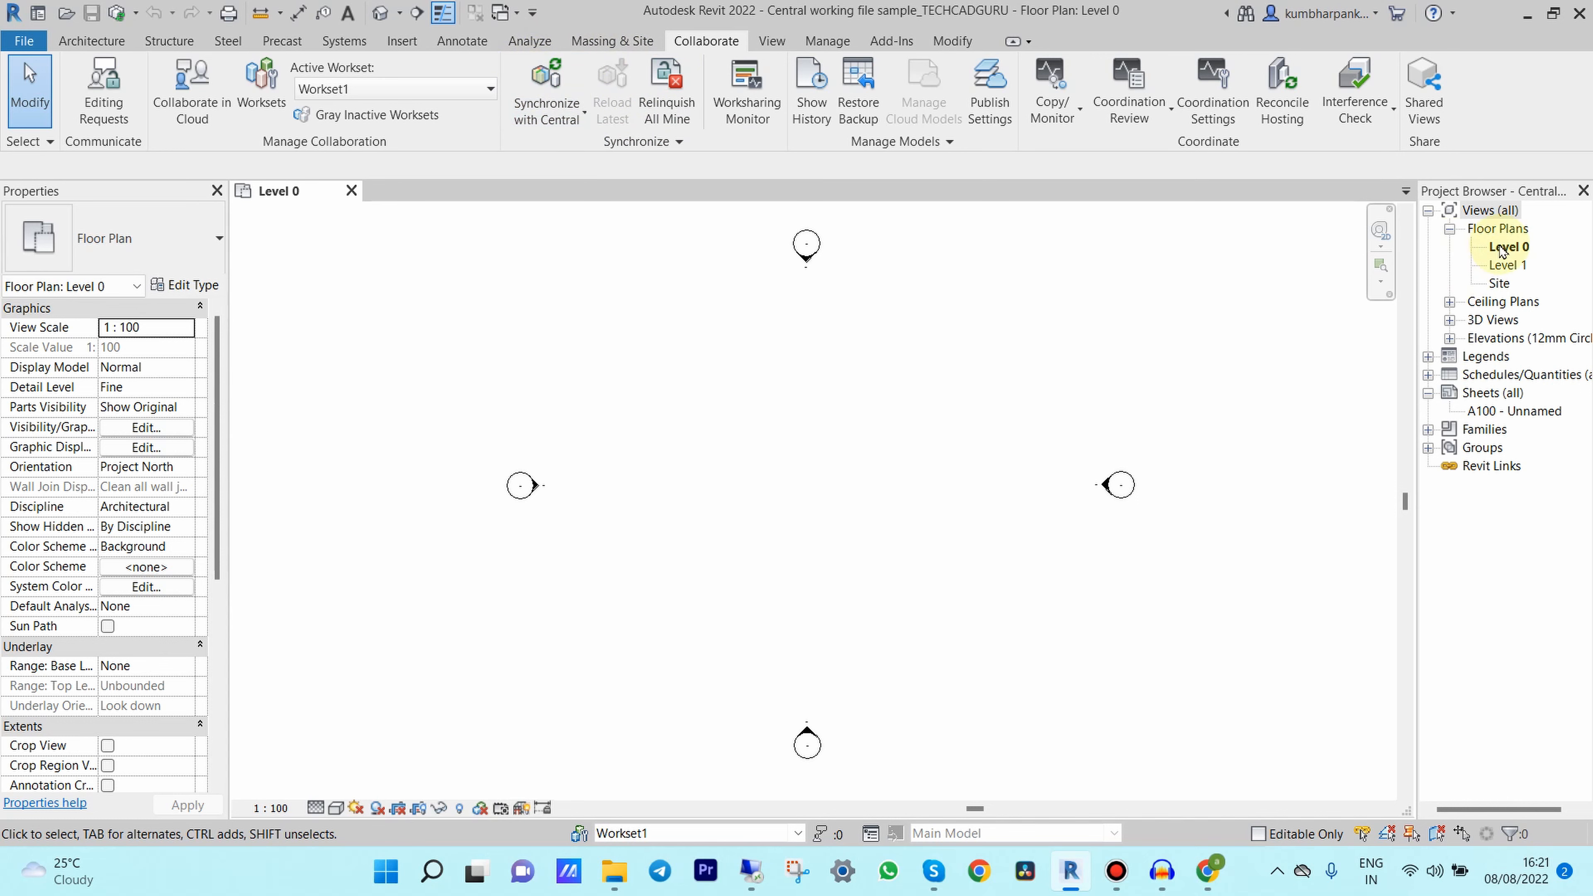
- Draw a closed rectangle of walls on the Level 0 plan, between the elevation markers and left of centre
key("w")
key("a")
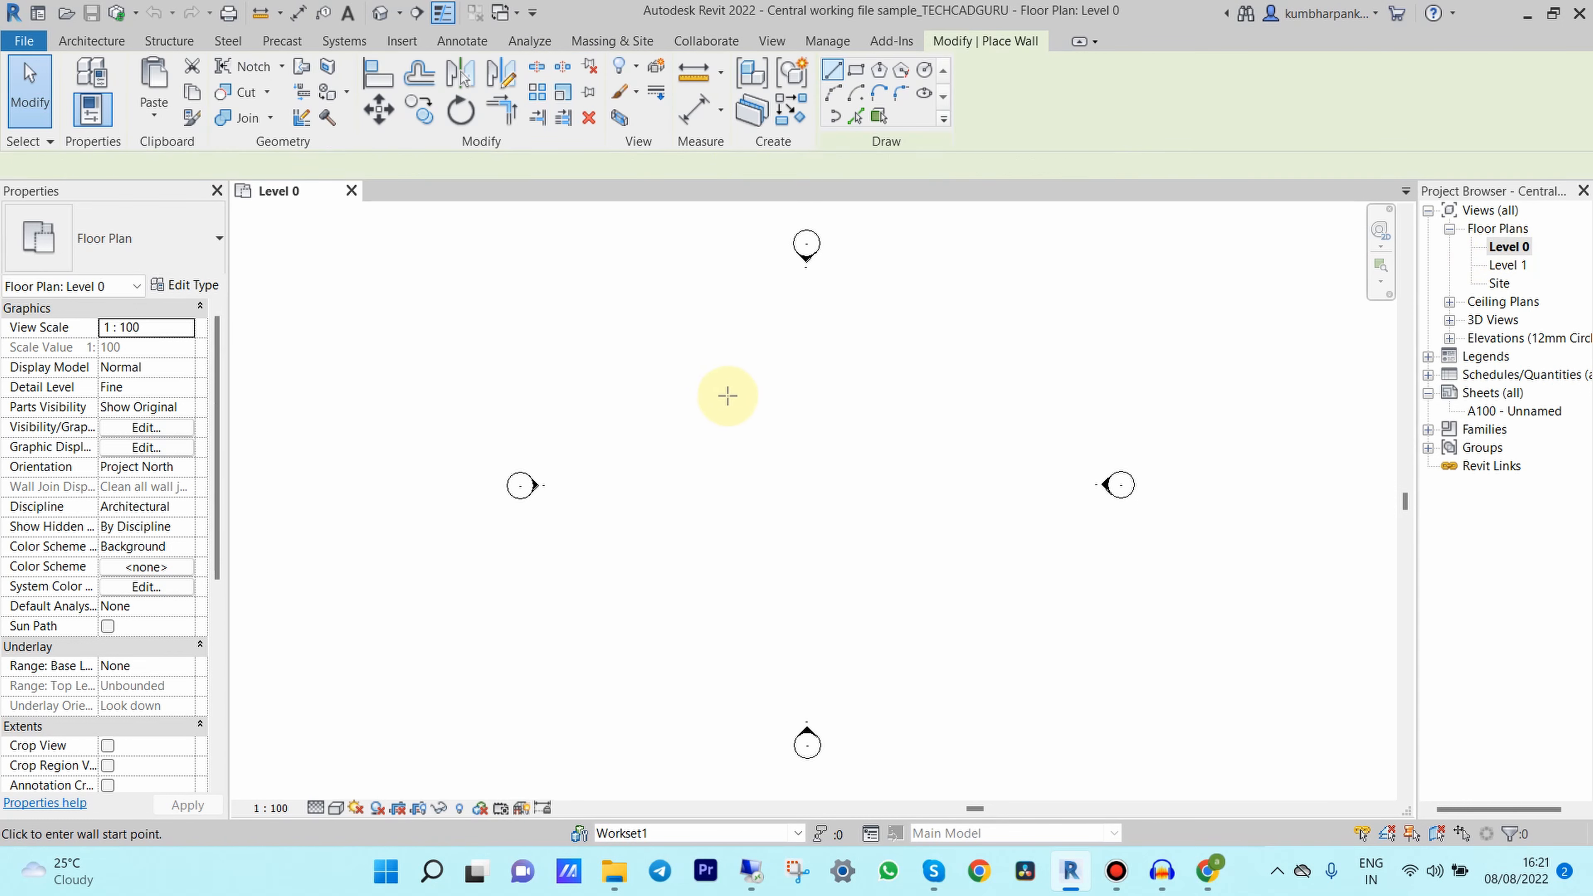
left_click(627, 323)
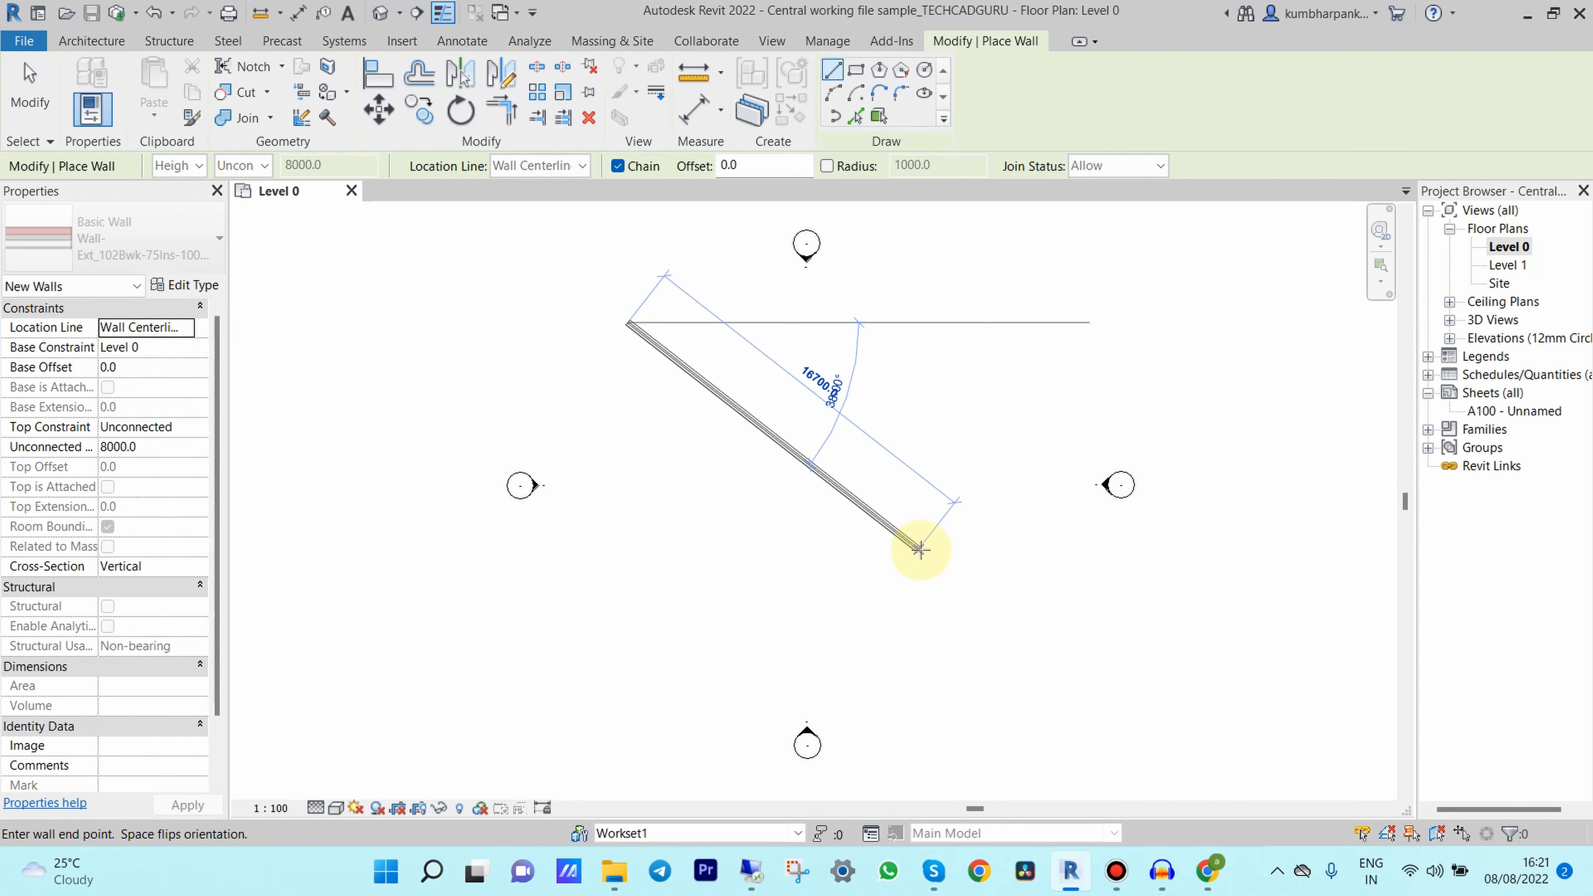
left_click(856, 69)
left_click(639, 341)
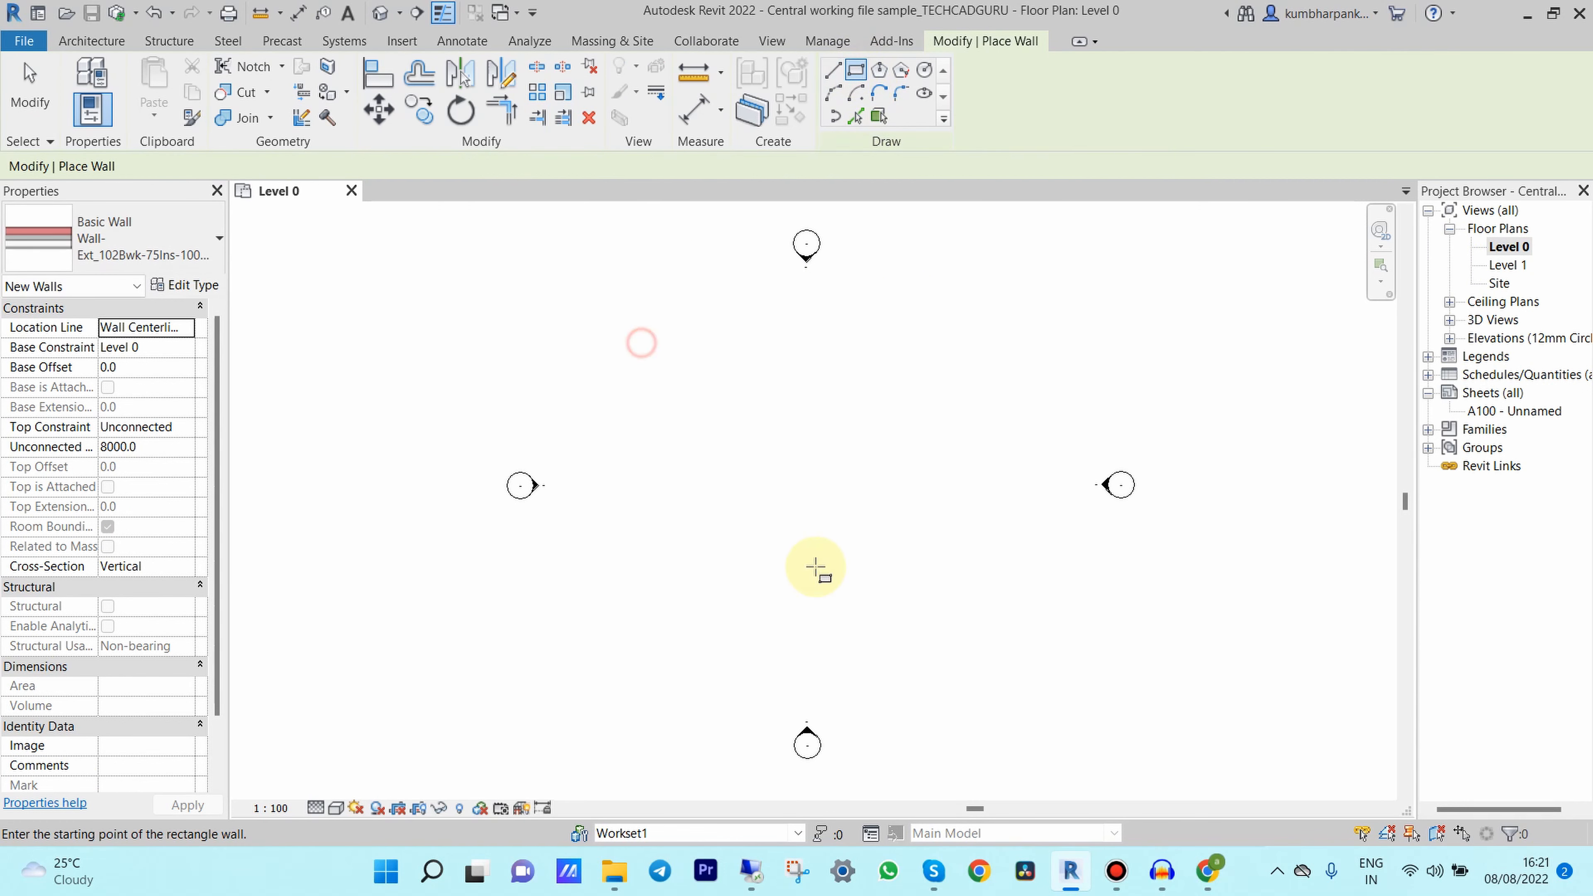
left_click(827, 573)
- Draw a large circular wall overlapping the right side of the rectangular walls and finish the wall command
left_click(924, 69)
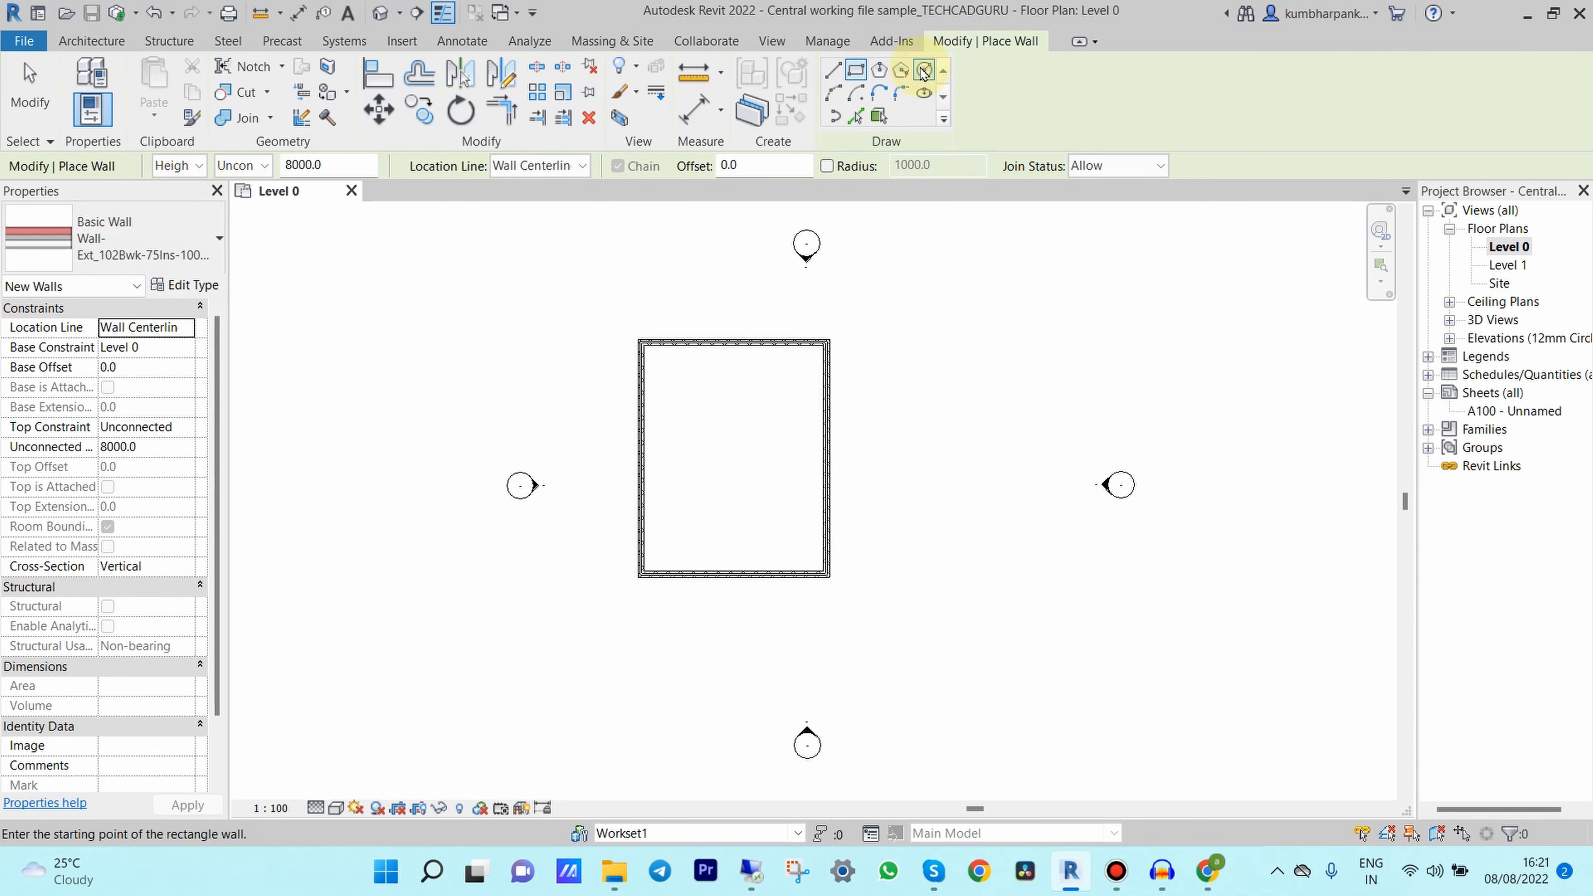
left_click(983, 419)
left_click(1052, 584)
key("Escape")
key("Escape")
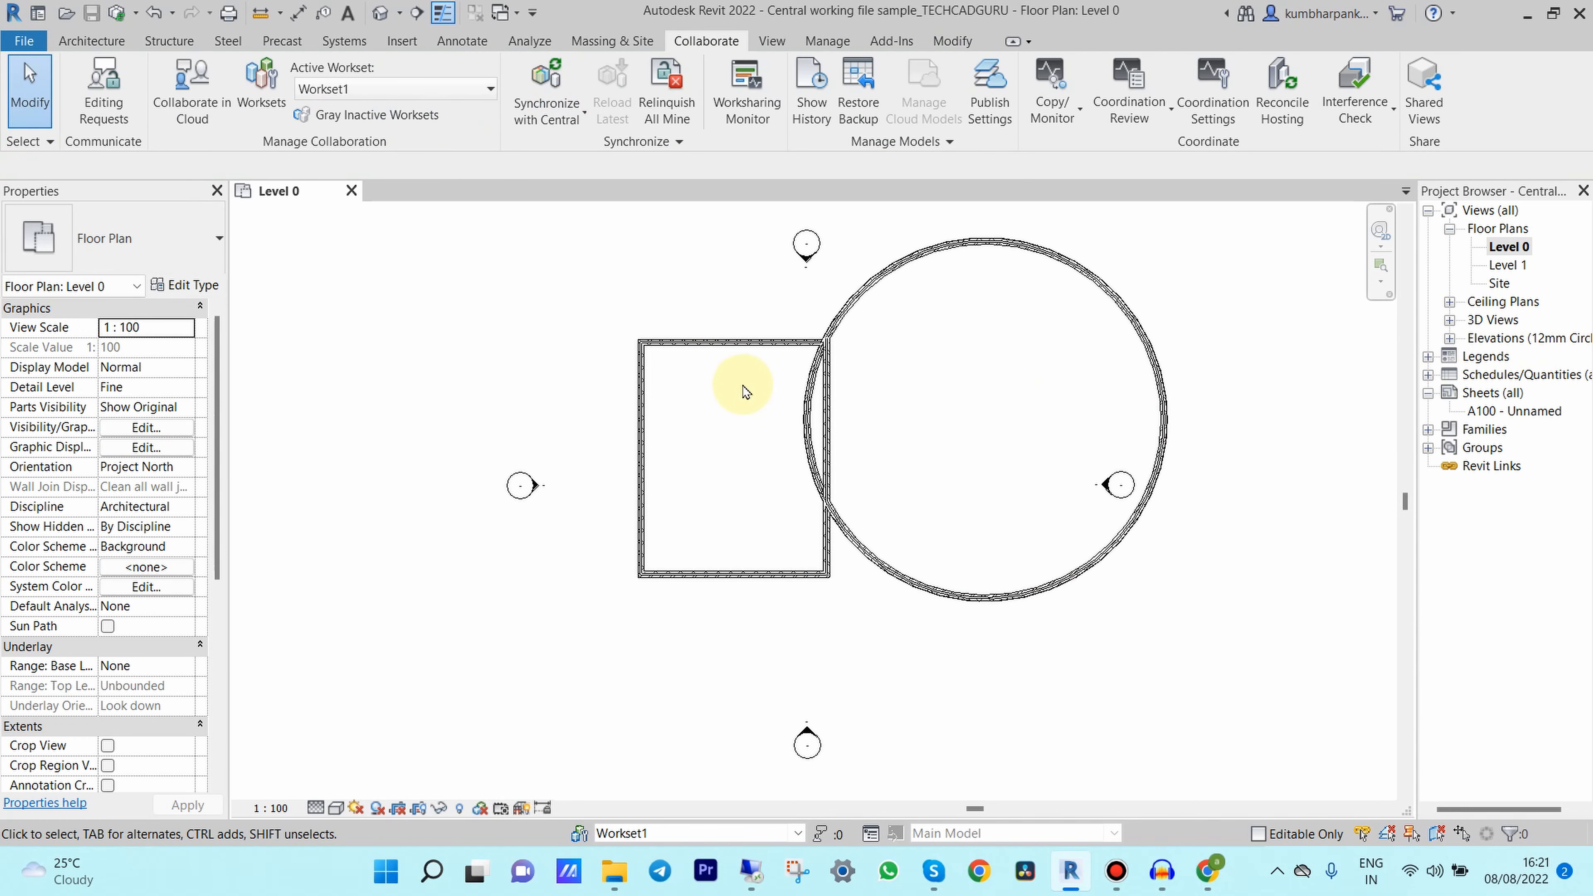
- Synchronize the wall changes with the central model, with the Compact Central Model option enabled
left_click(541, 83)
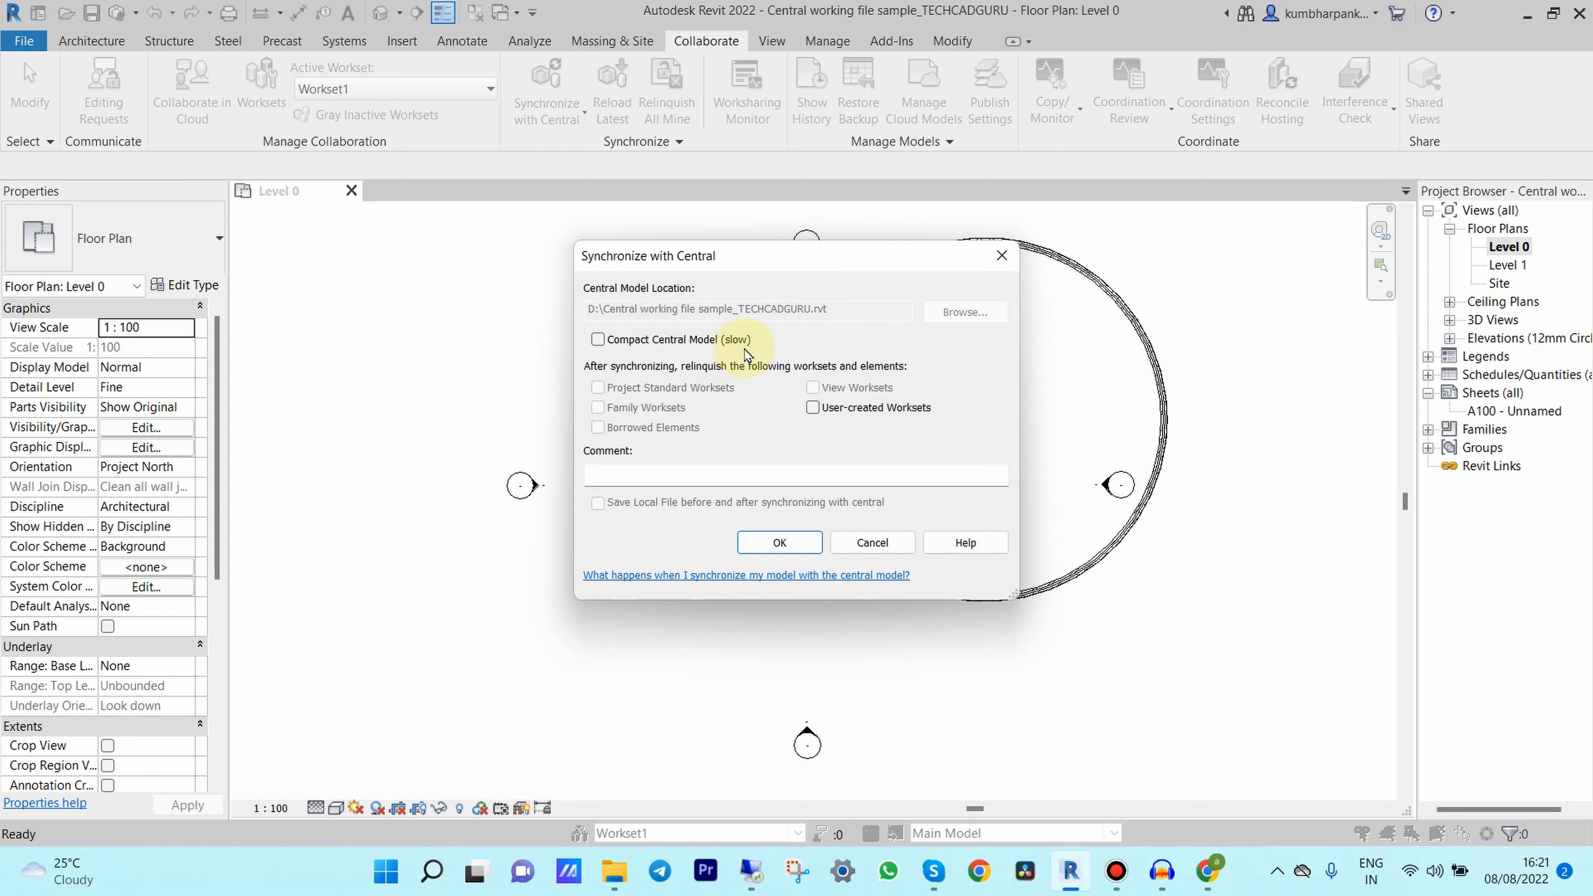
left_click(724, 341)
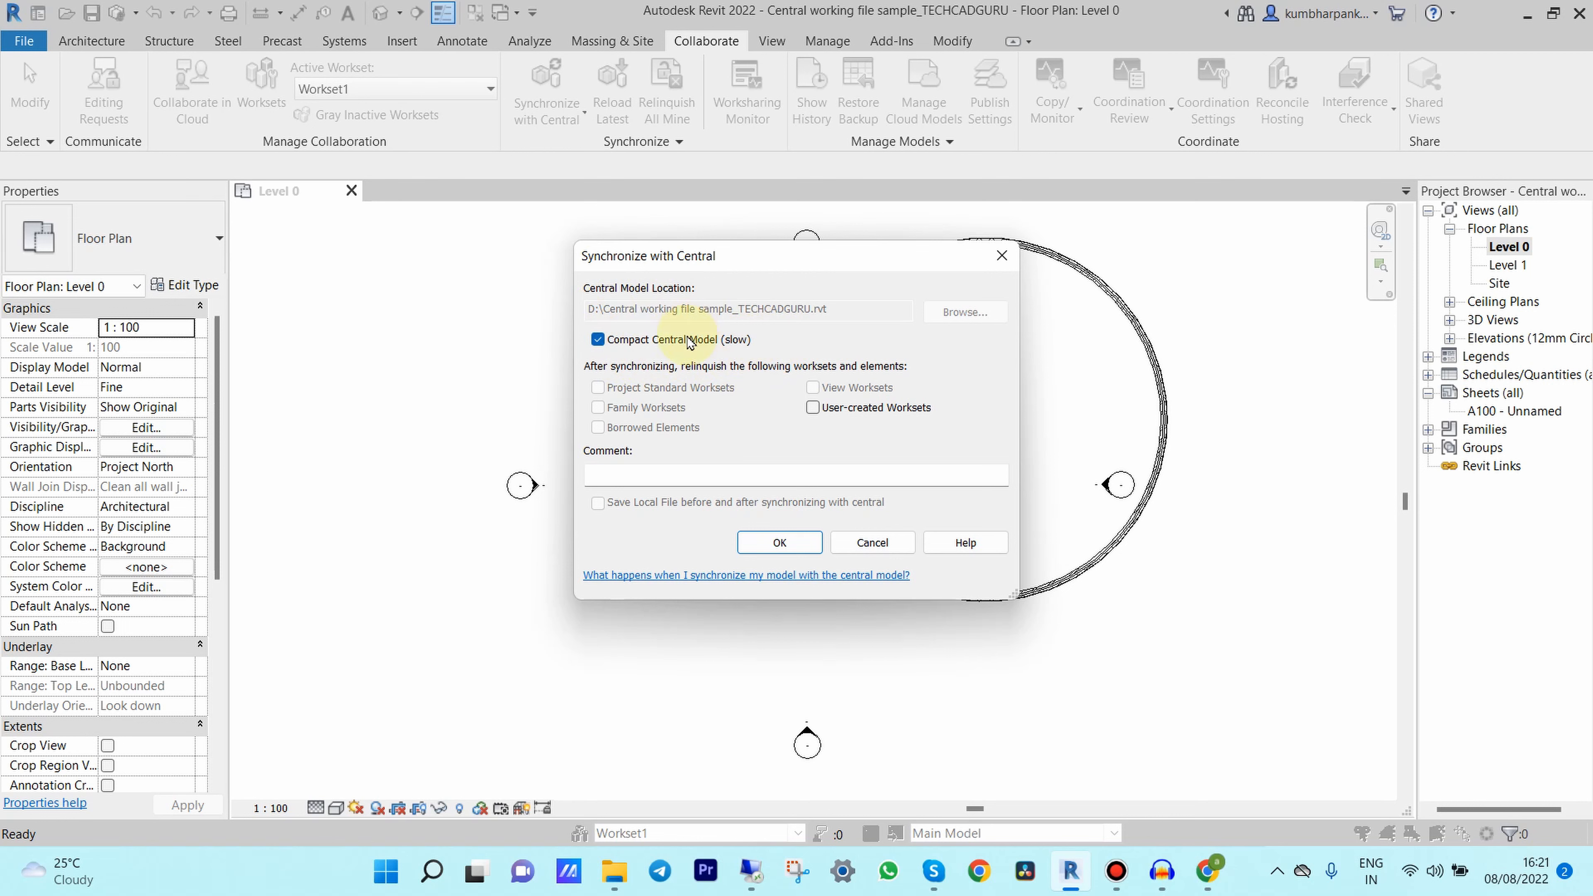
left_click(753, 542)
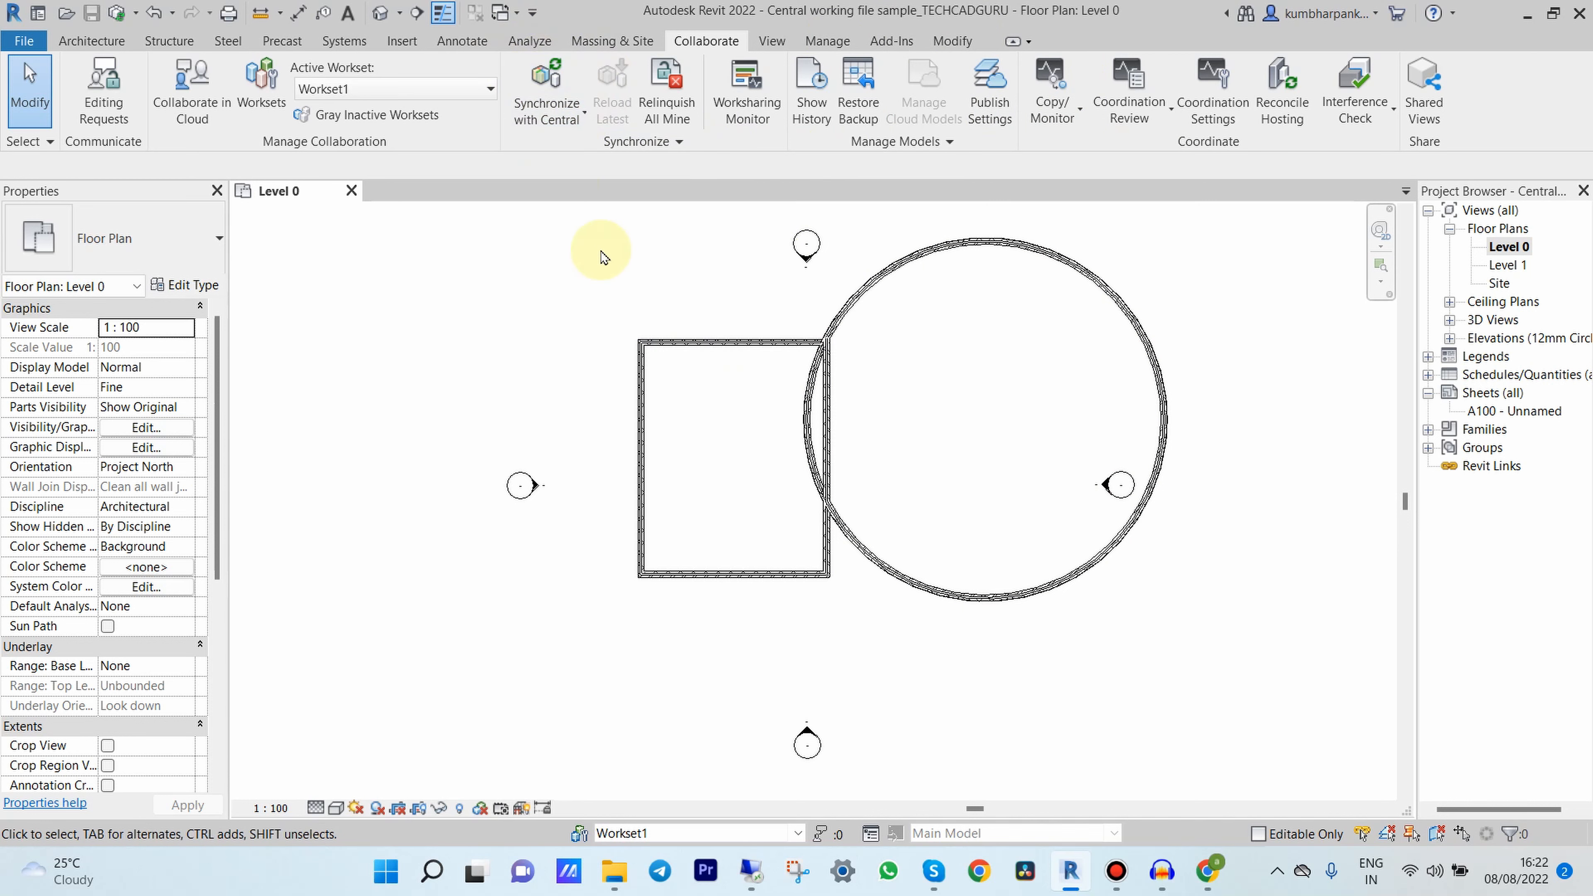
left_click_drag(601, 251, 618, 299)
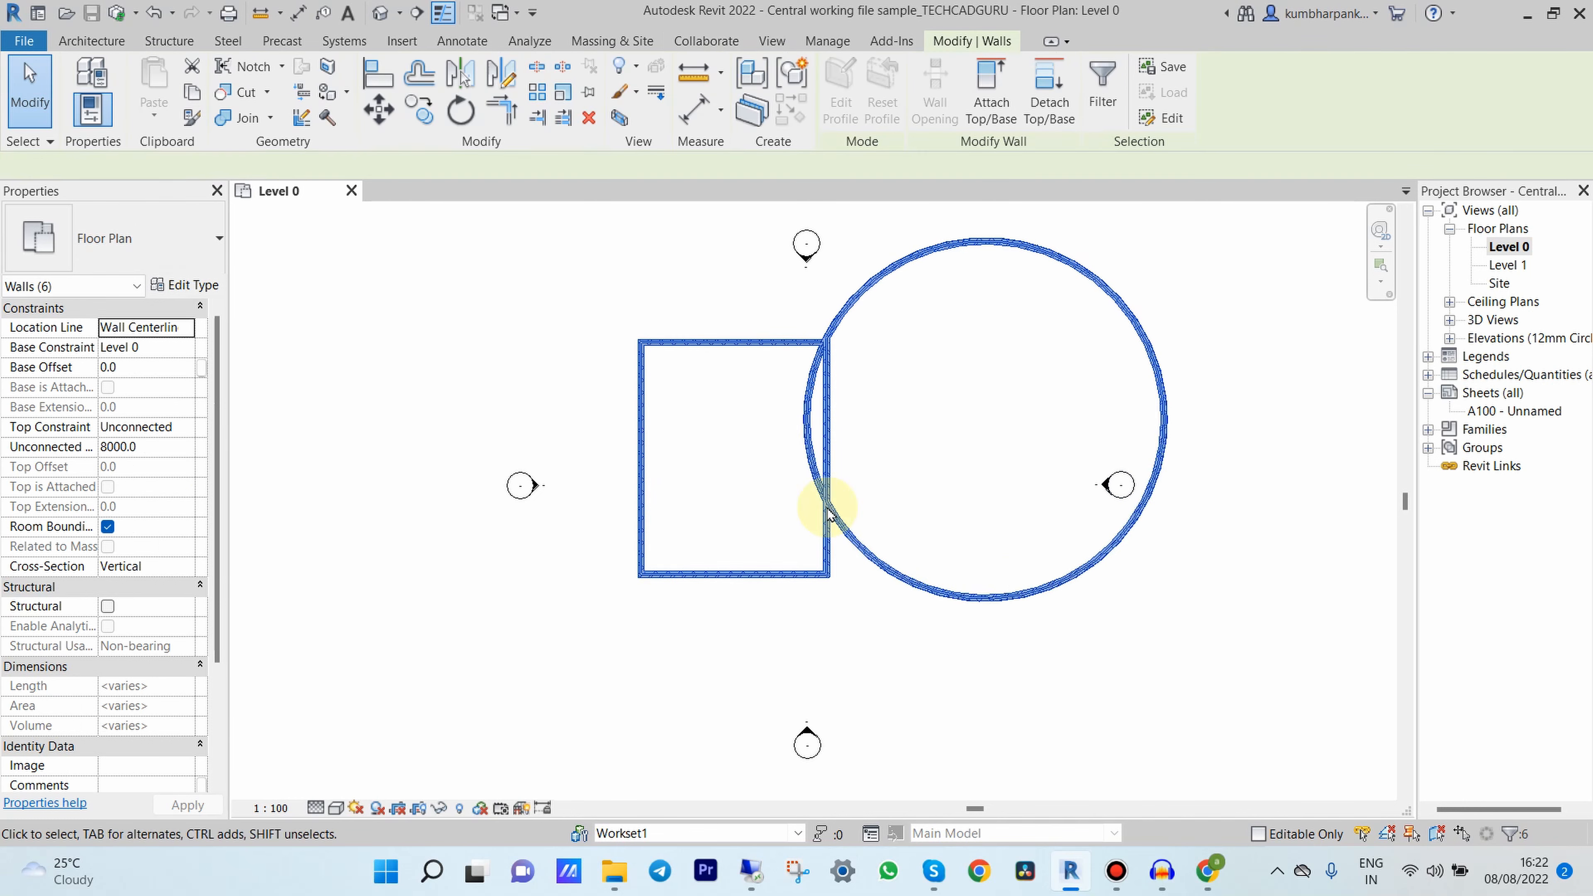
left_click(1031, 668)
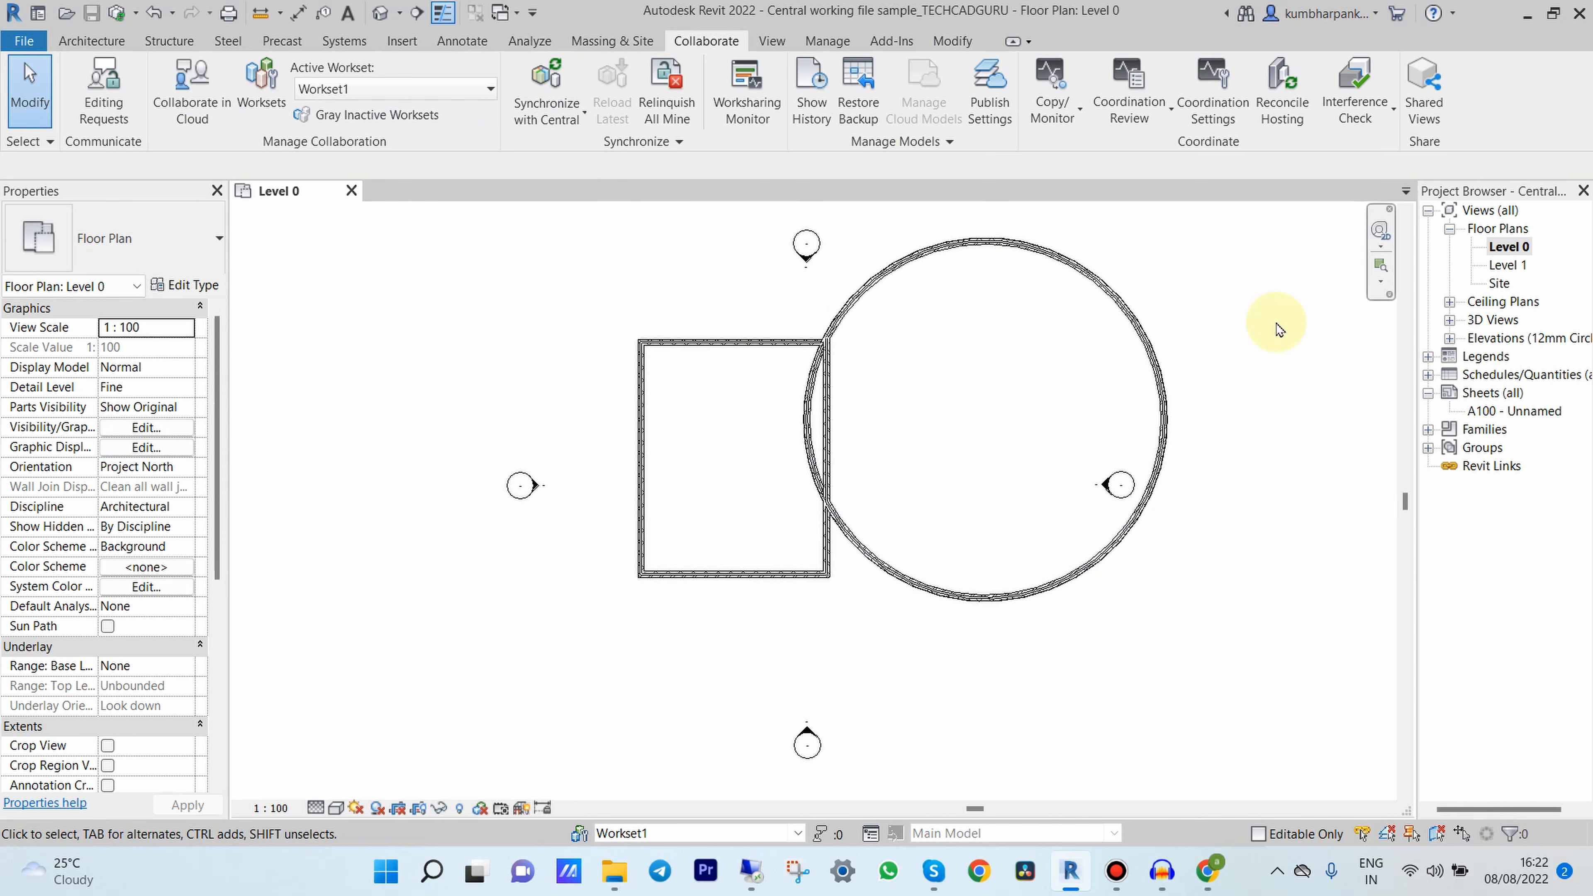
left_click_drag(976, 433, 612, 282)
left_click_drag(984, 660, 593, 305)
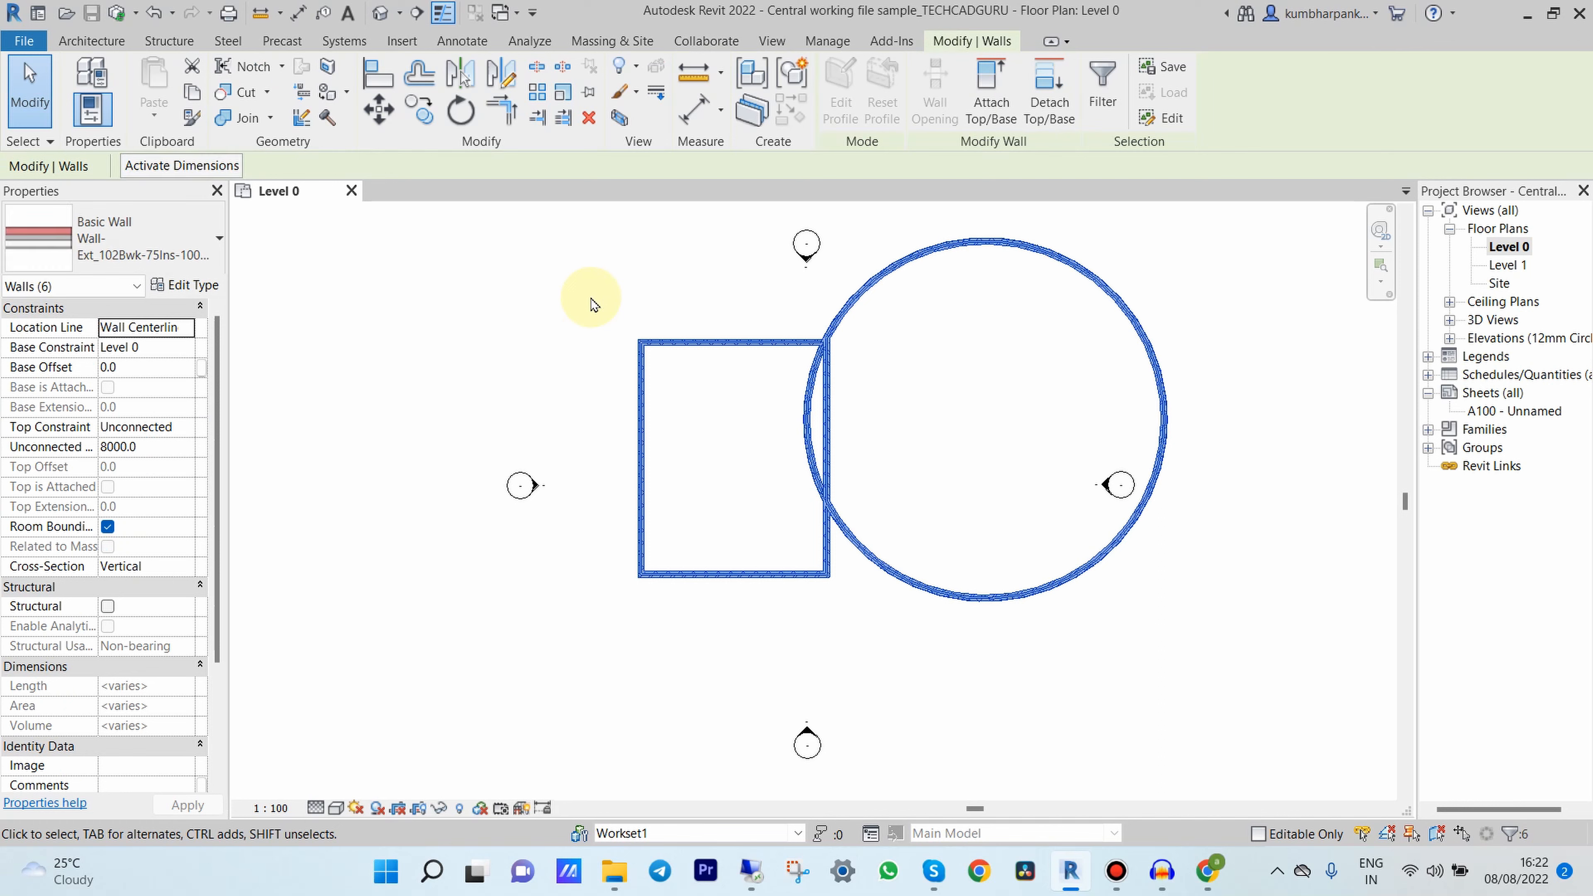
left_click(585, 243)
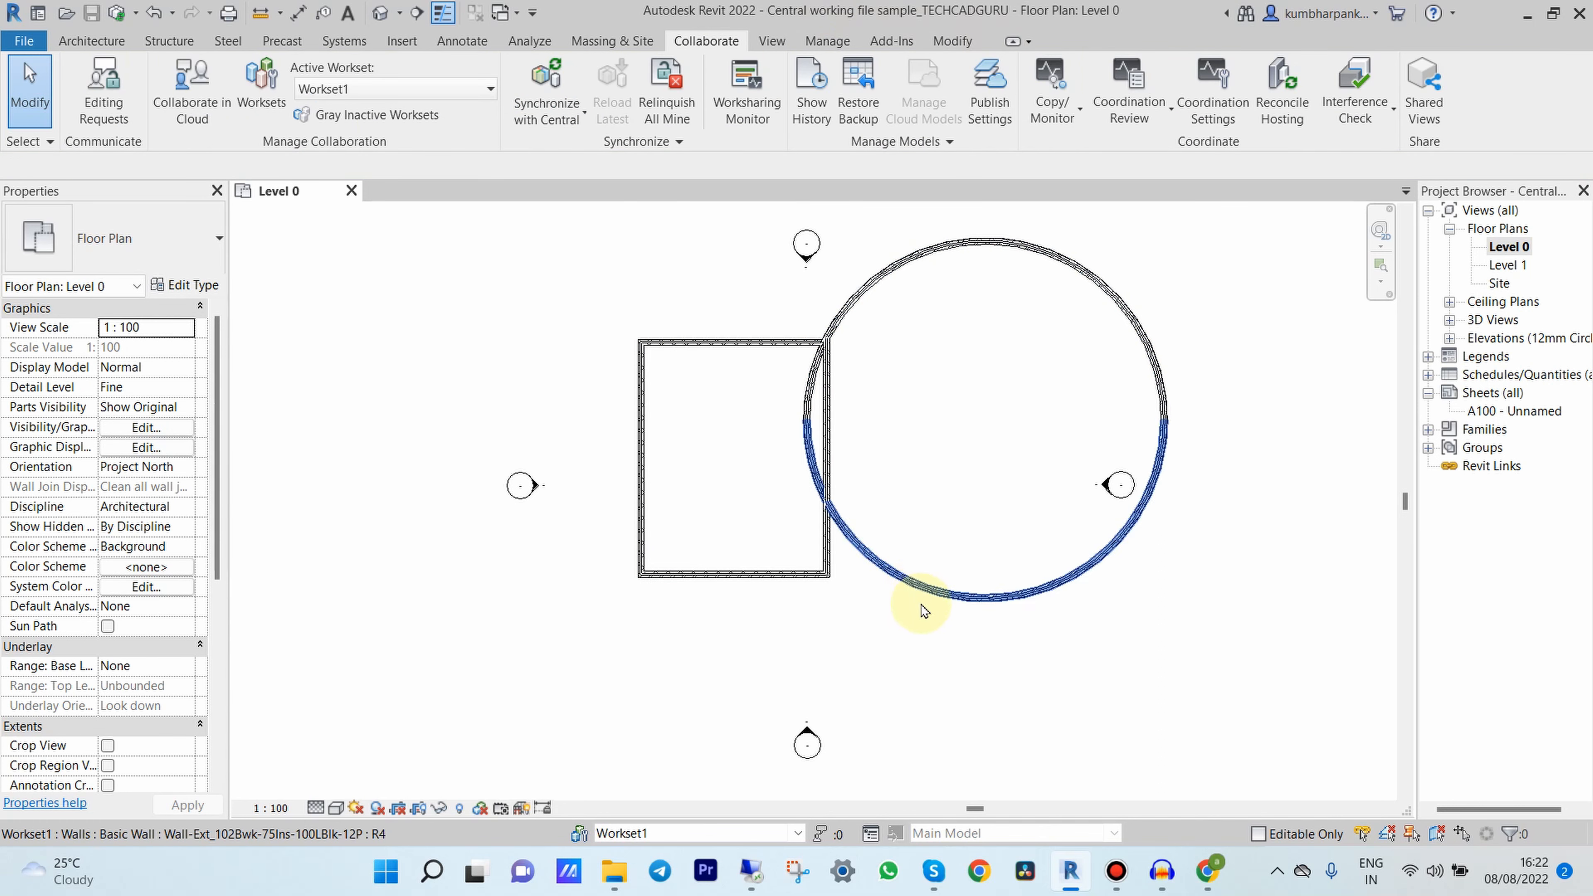
left_click_drag(922, 611, 579, 285)
left_click(904, 431)
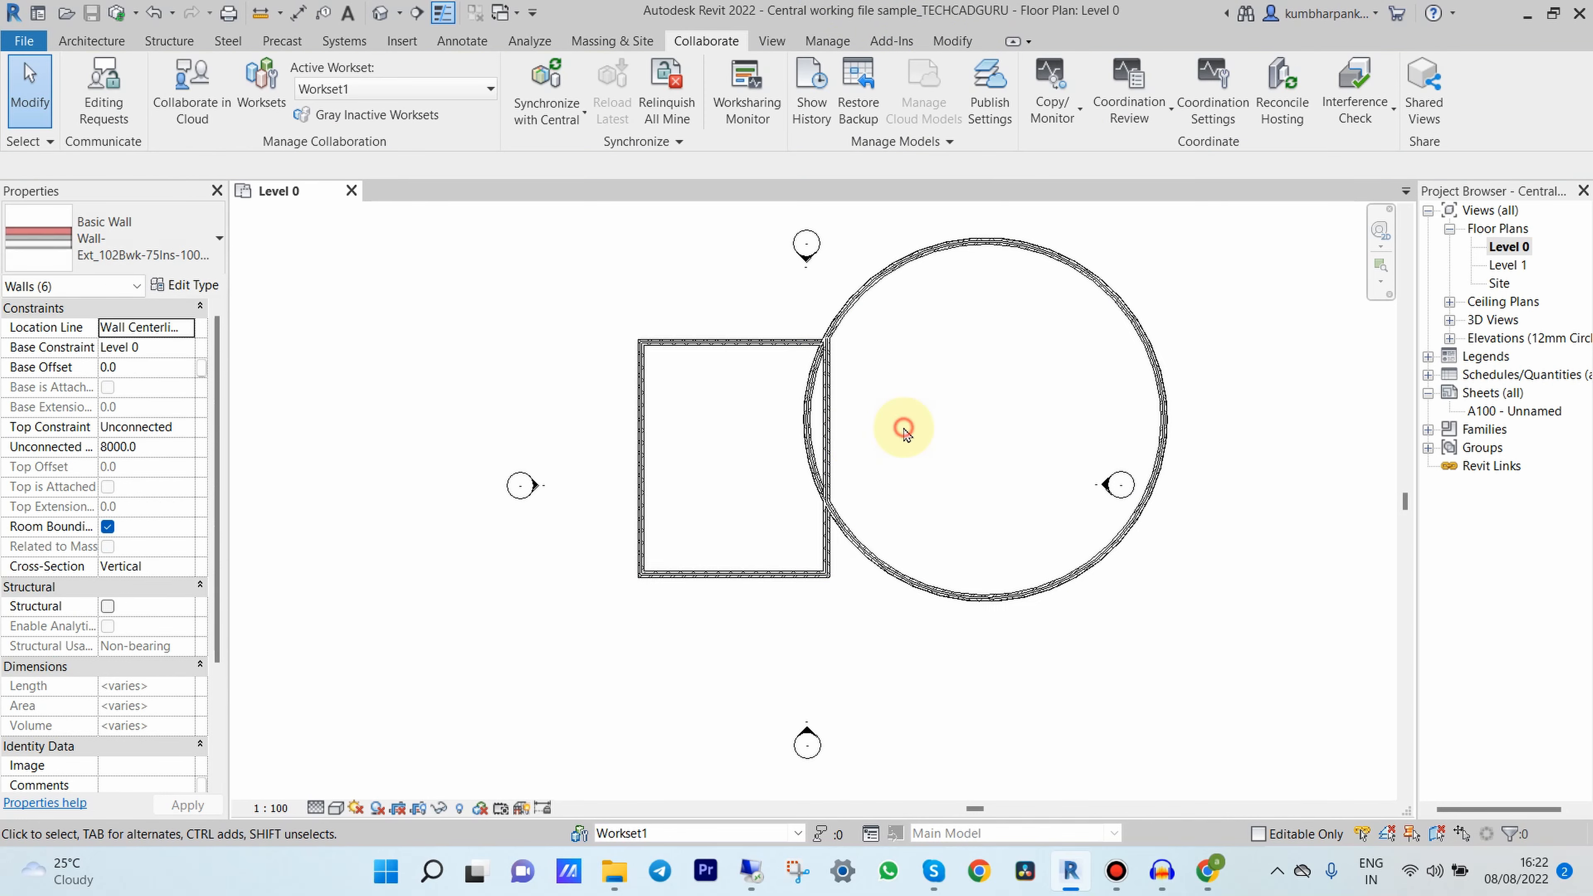
left_click_drag(927, 634, 613, 270)
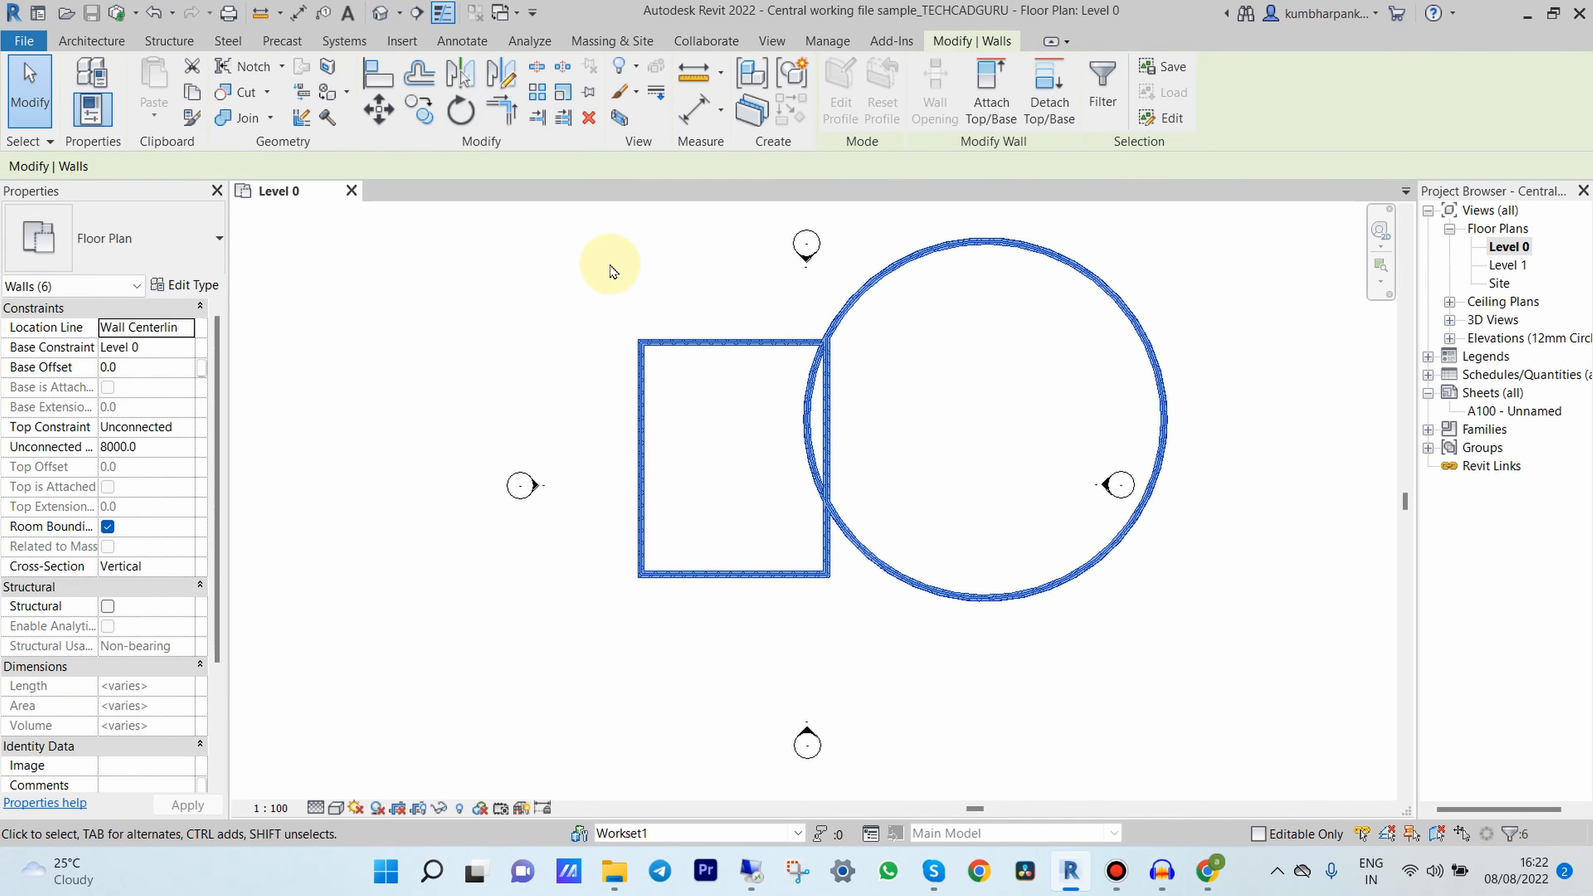
left_click(881, 633)
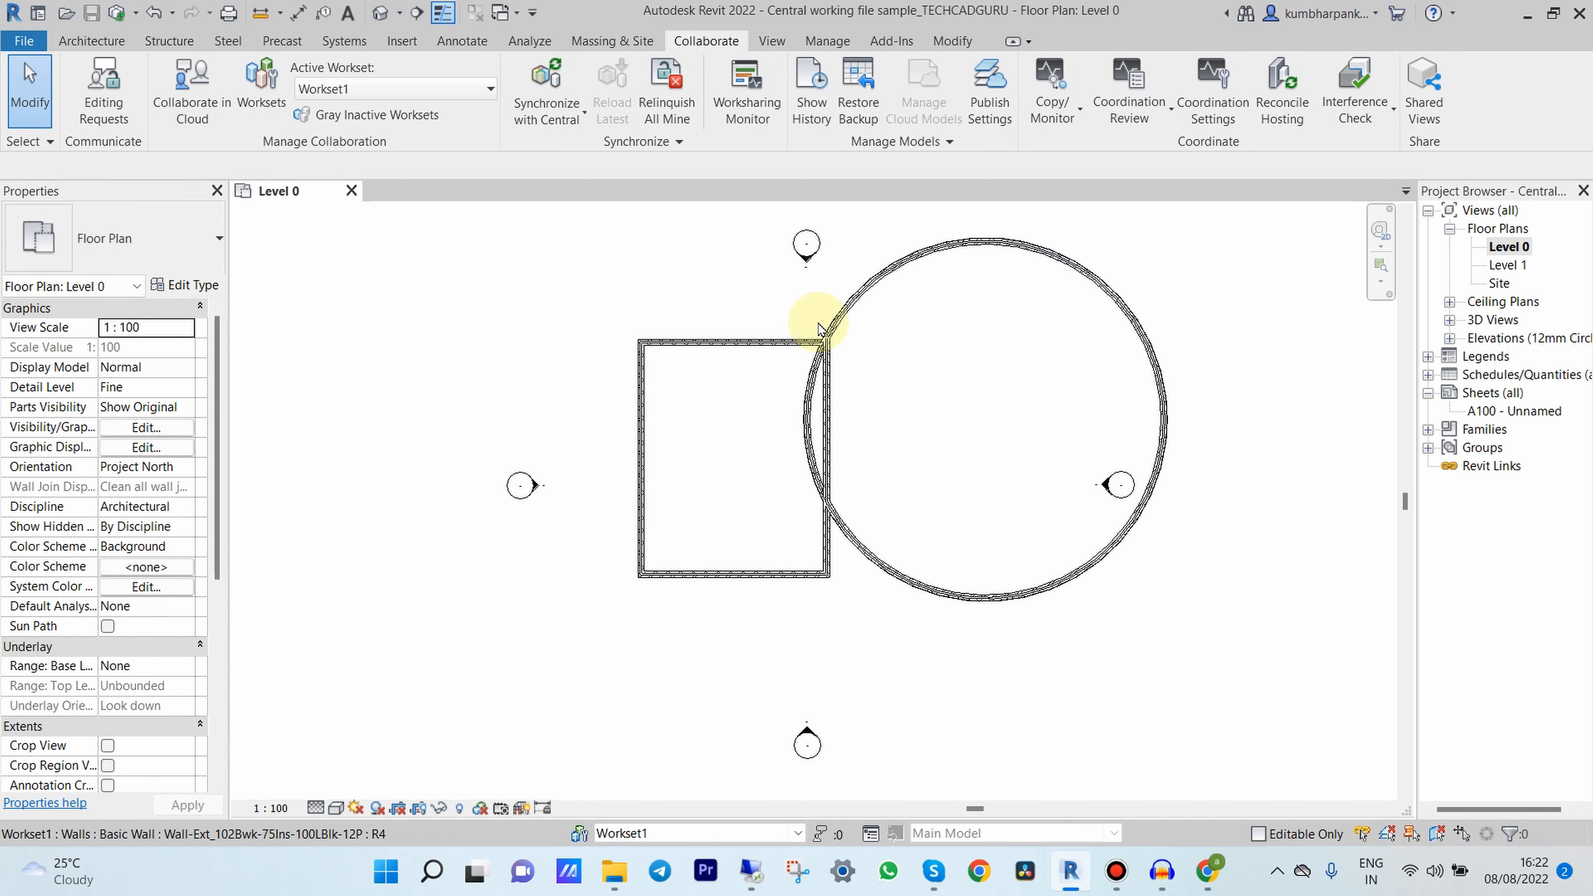
- Switch to File Explorer, check the central model file's location path on the D: drive, and put the window away
left_click(616, 872)
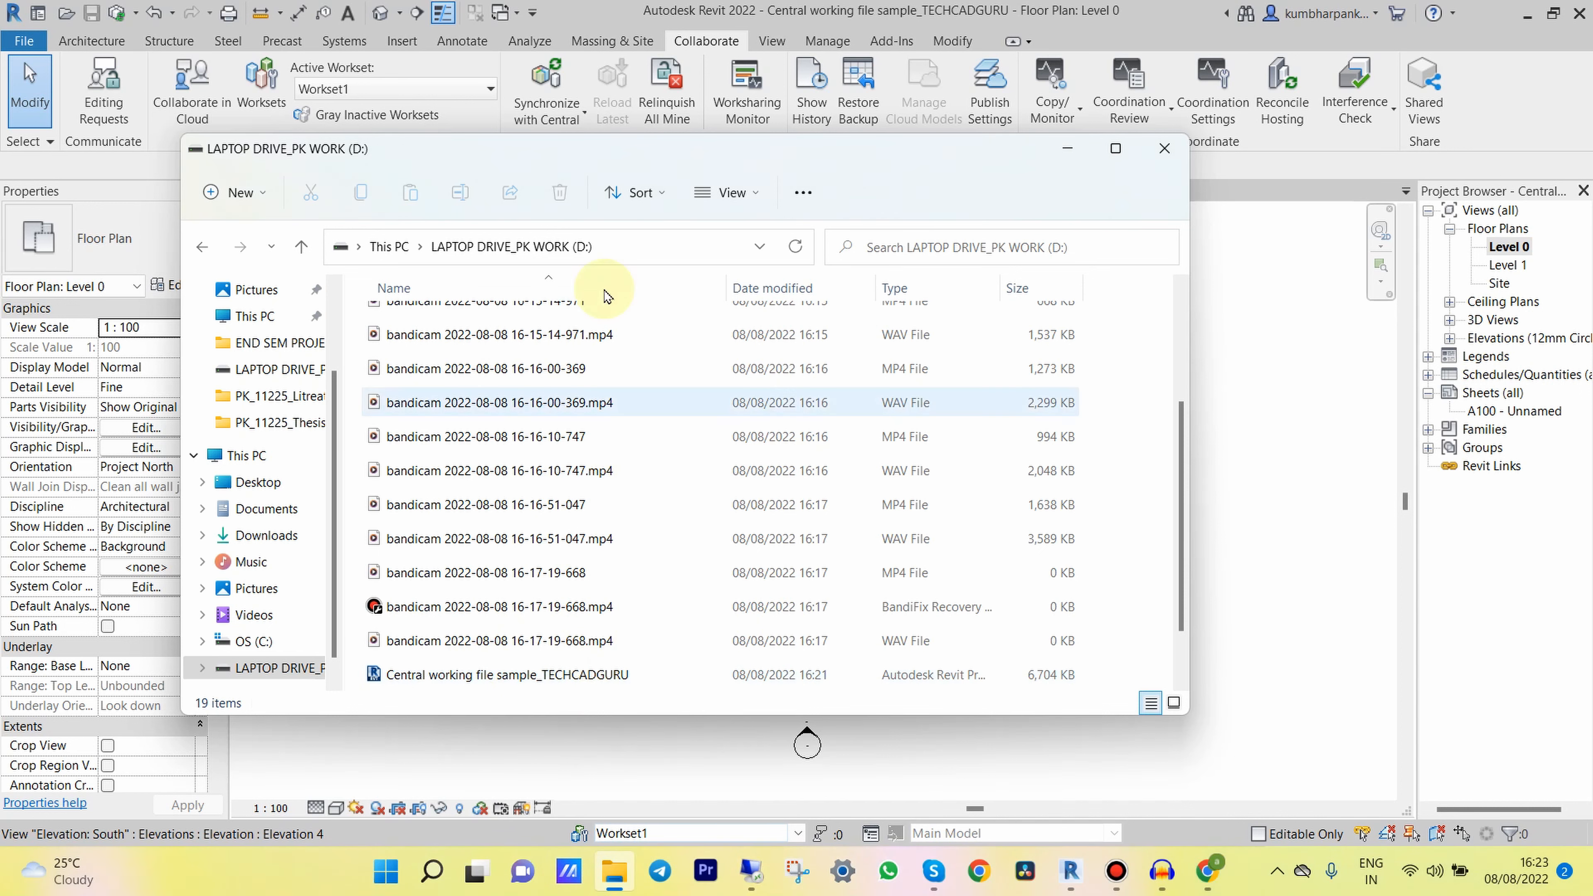
left_click(643, 251)
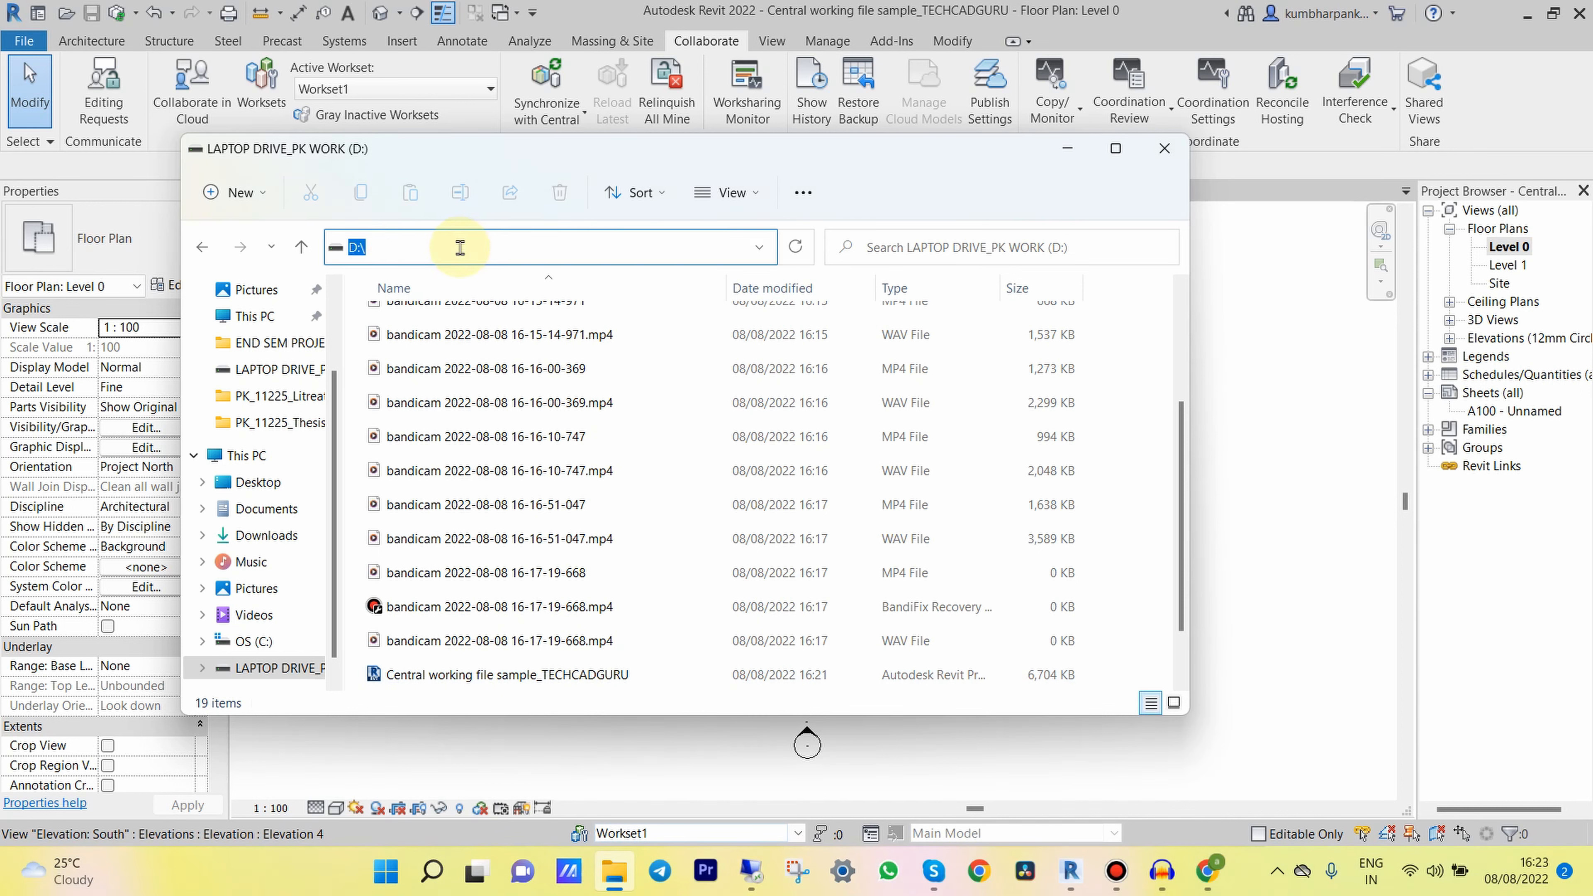
left_click(1067, 152)
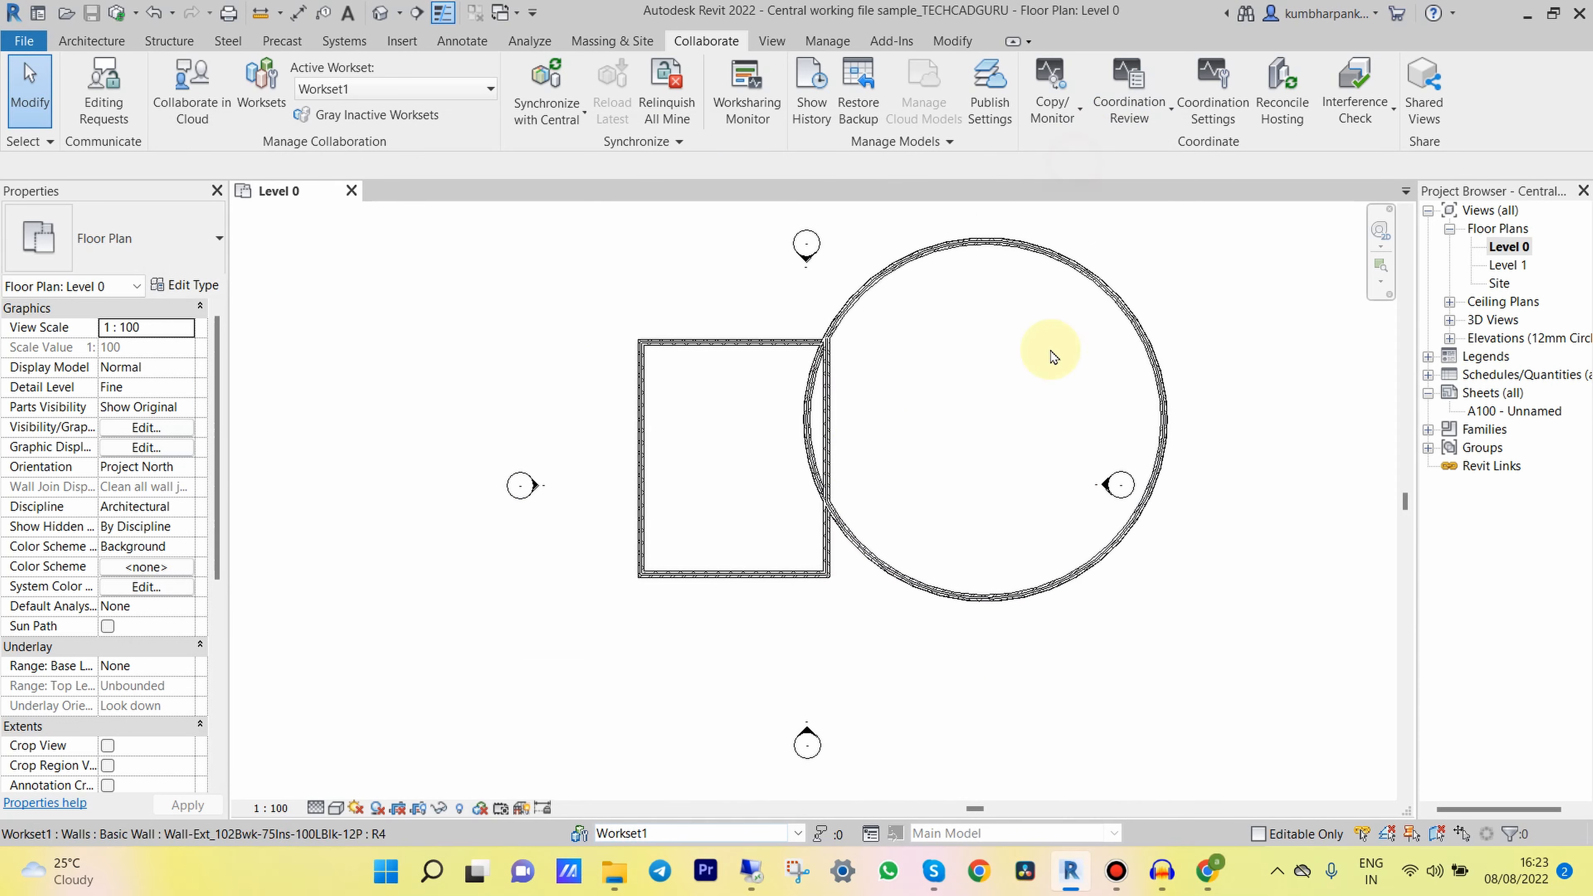
left_click_drag(1235, 427, 569, 330)
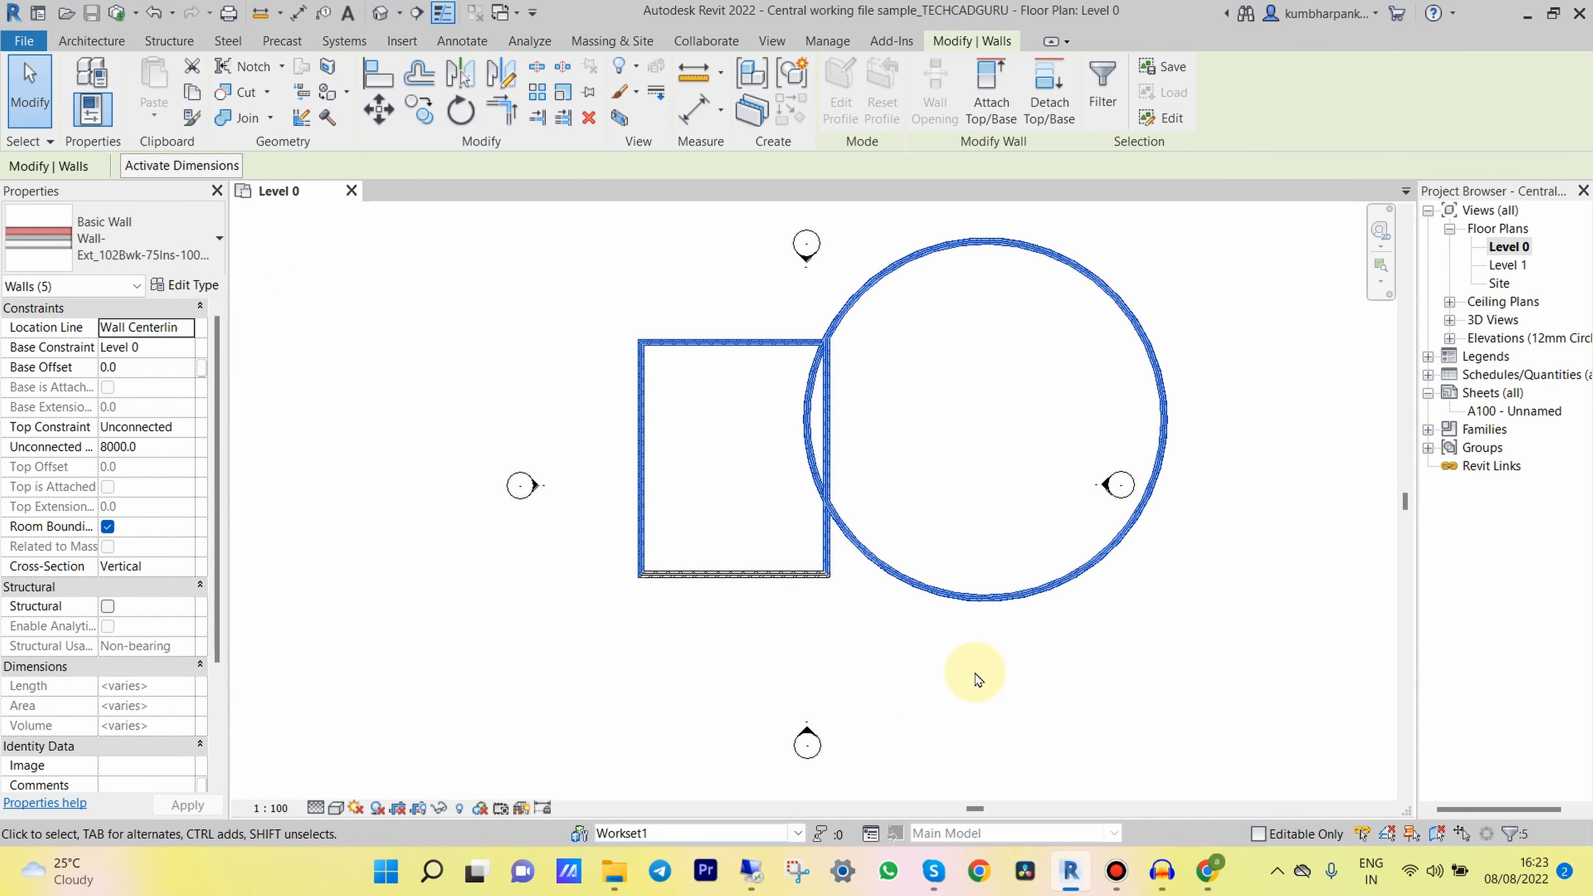
left_click_drag(975, 673, 576, 321)
left_click(923, 709)
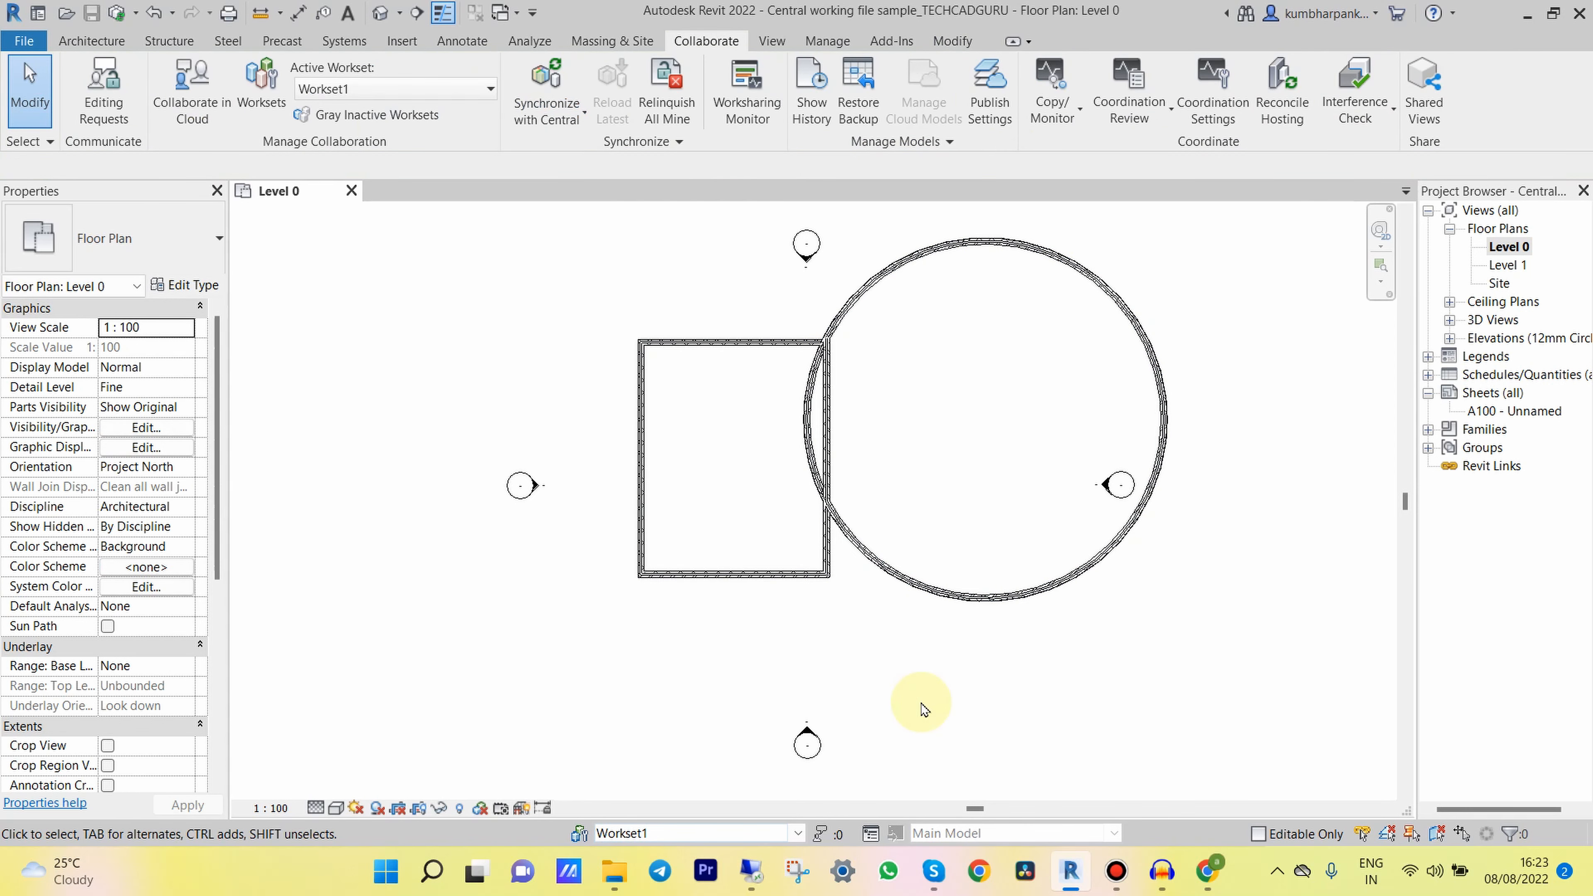